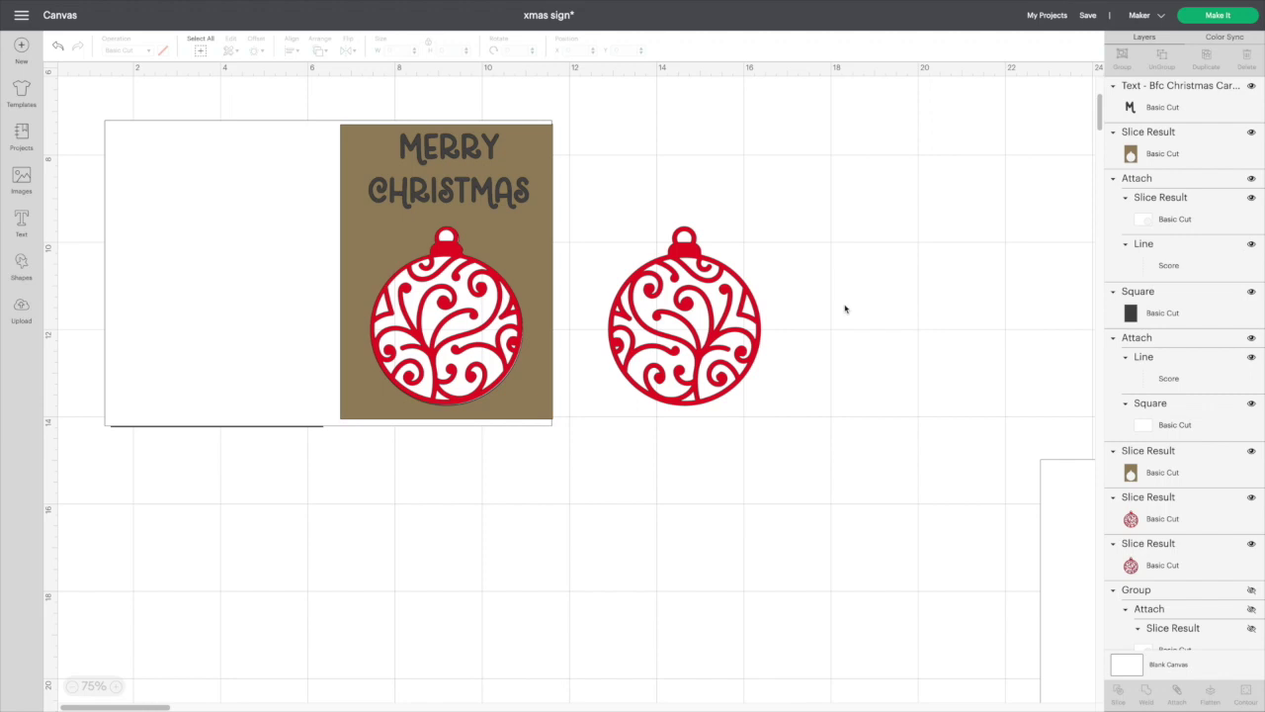
- Nudge the spare red swirl ornament left, then zoom out to 50% to show the black ornaments and blank card
scroll(496, 238, "up", 1)
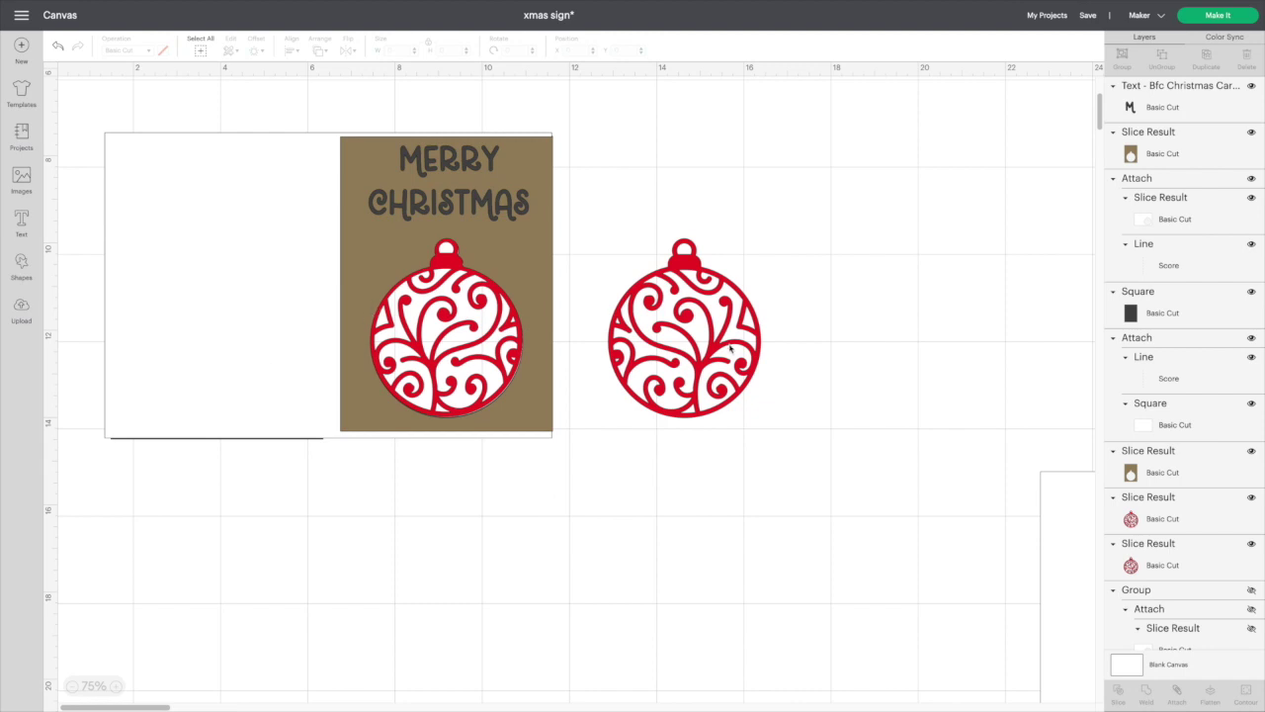
left_click_drag(708, 351, 689, 344)
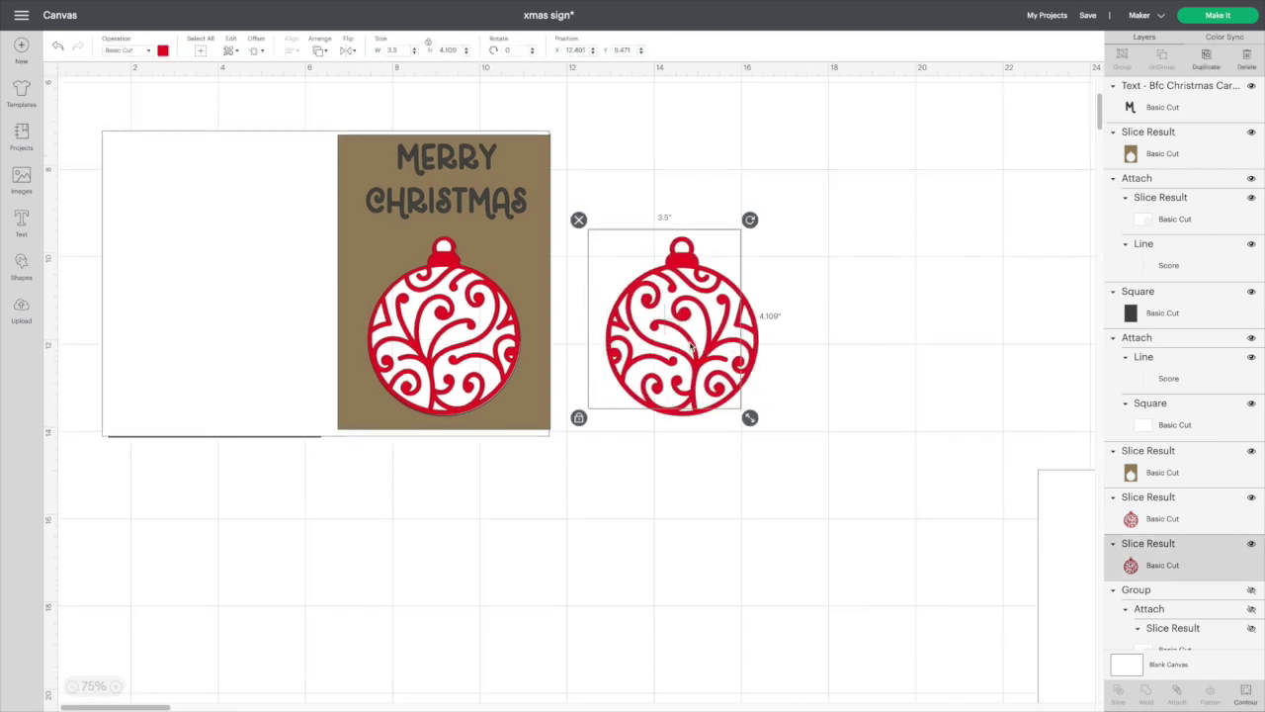
left_click(690, 344)
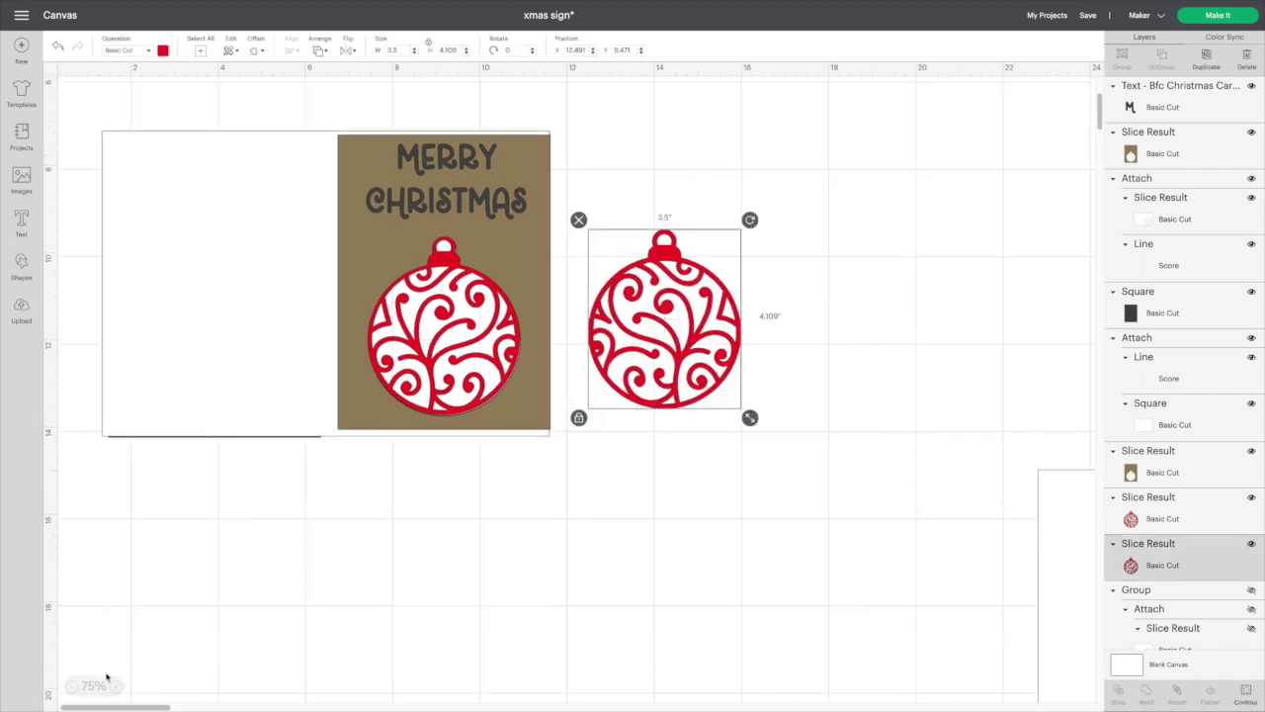
scroll(428, 575, "right", 10)
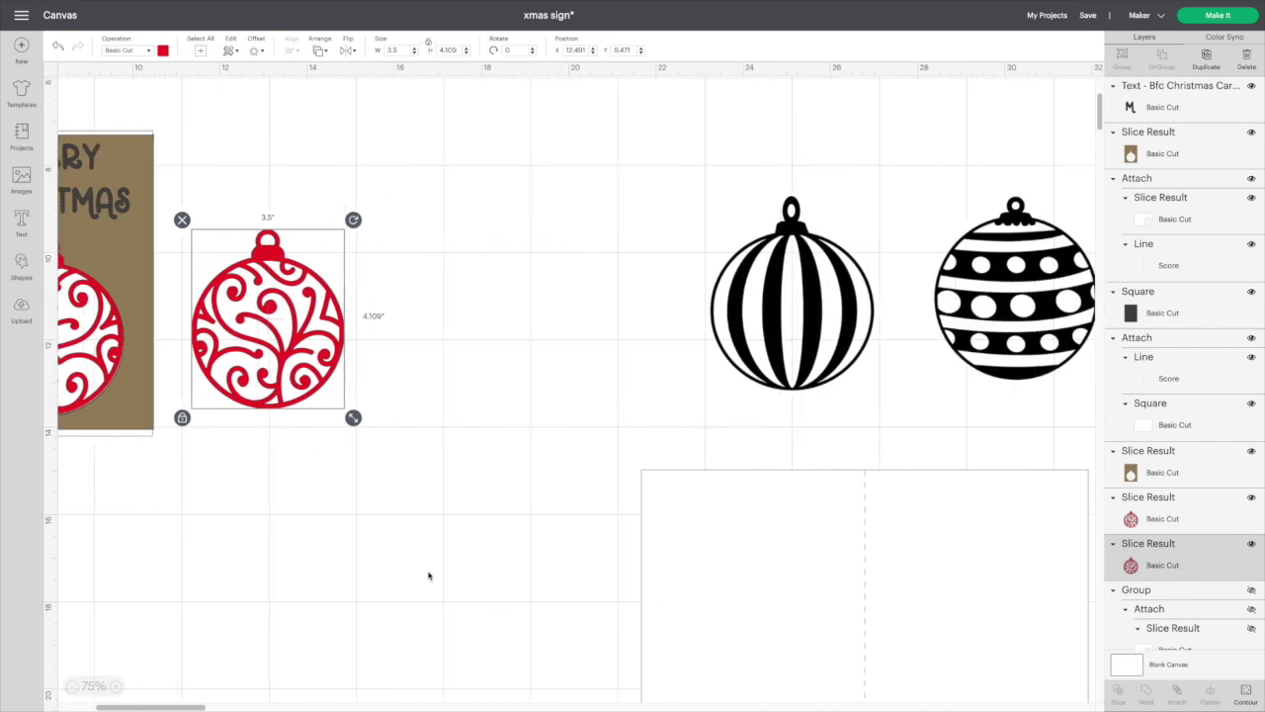
scroll(428, 575, "right", 5)
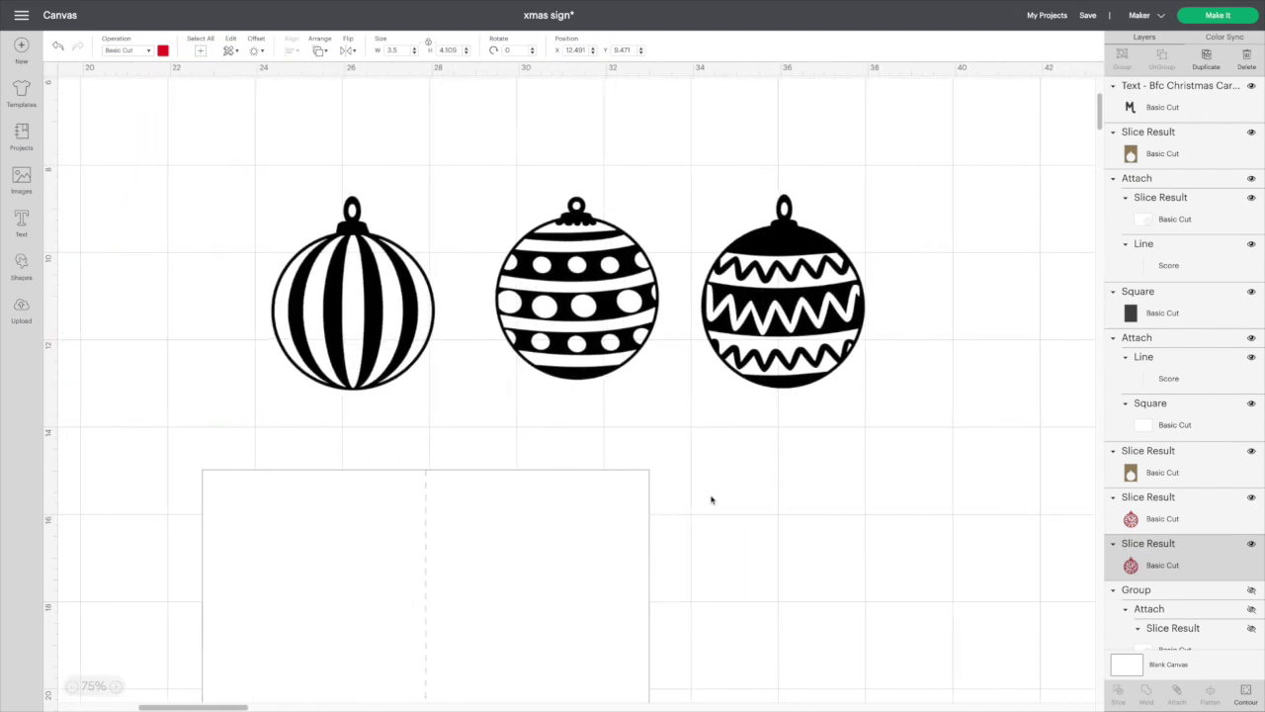
scroll(714, 499, "down", 3)
scroll(714, 499, "down", 2)
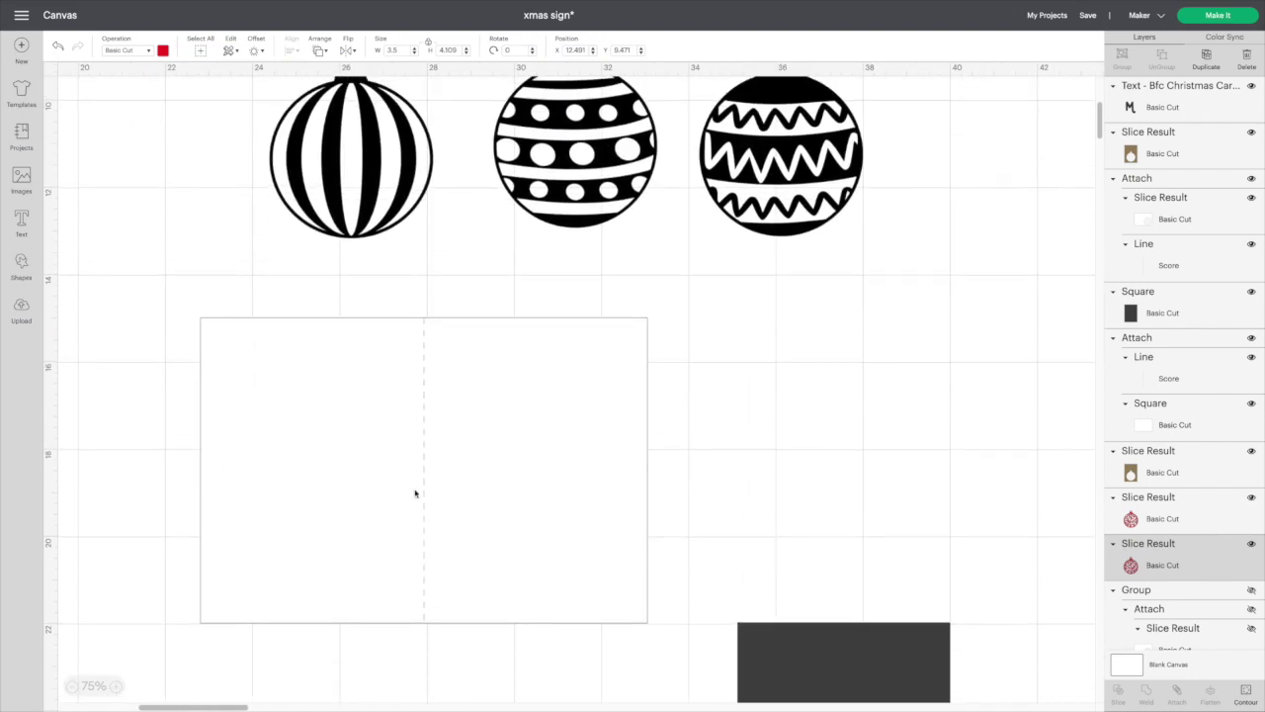
left_click(71, 686)
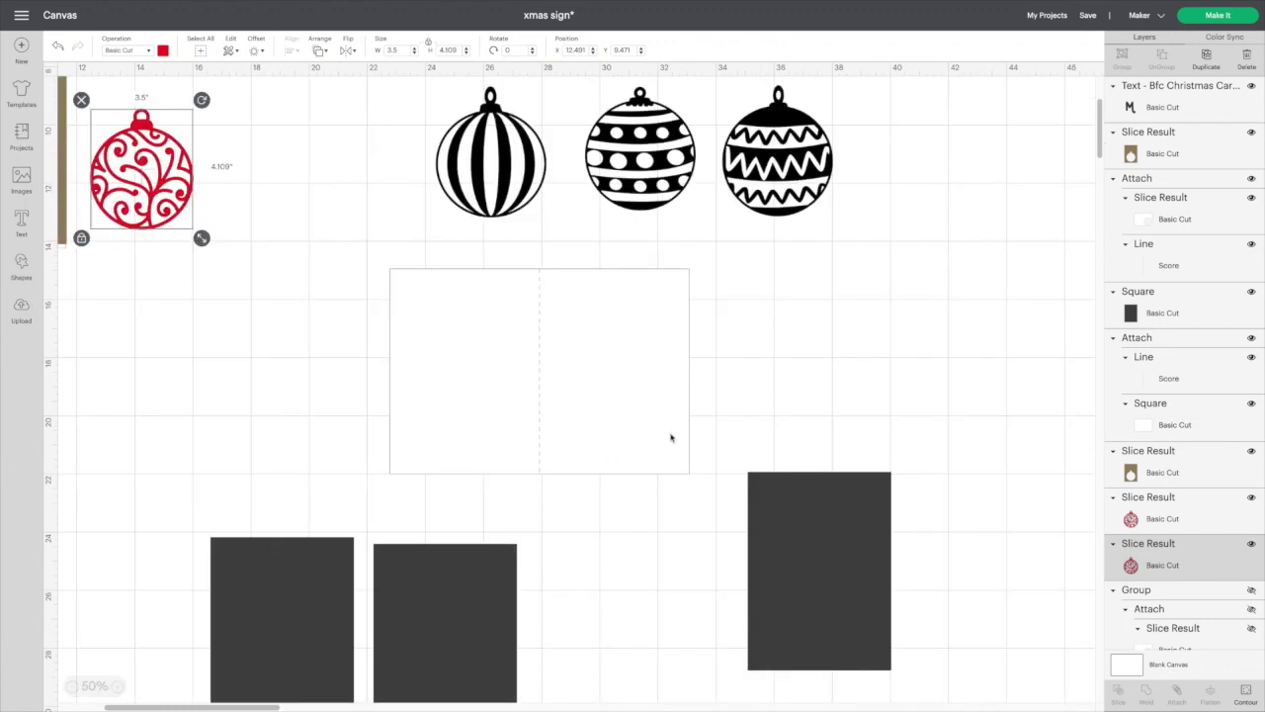
- Shift the card base slightly, then stack and delete the polka-dot and striped ornaments
left_click(551, 365)
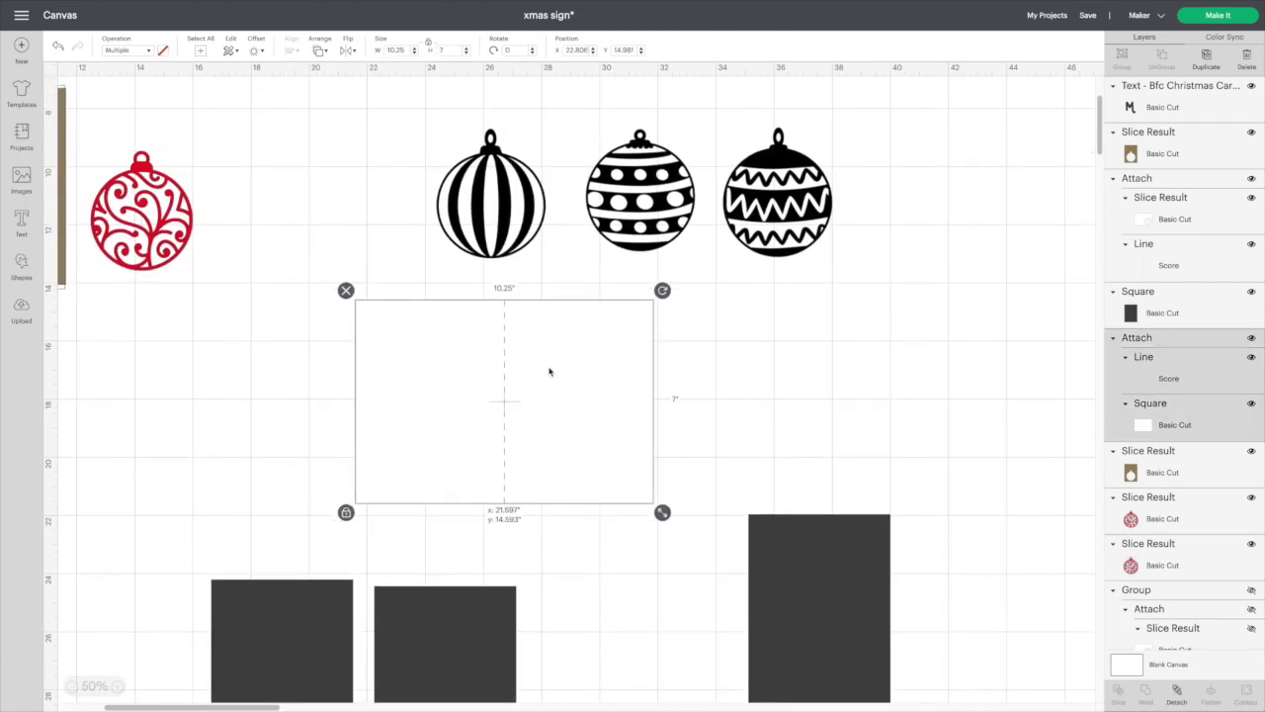
left_click_drag(549, 371, 514, 358)
scroll(796, 211, "up", 1)
scroll(796, 212, "left", 1)
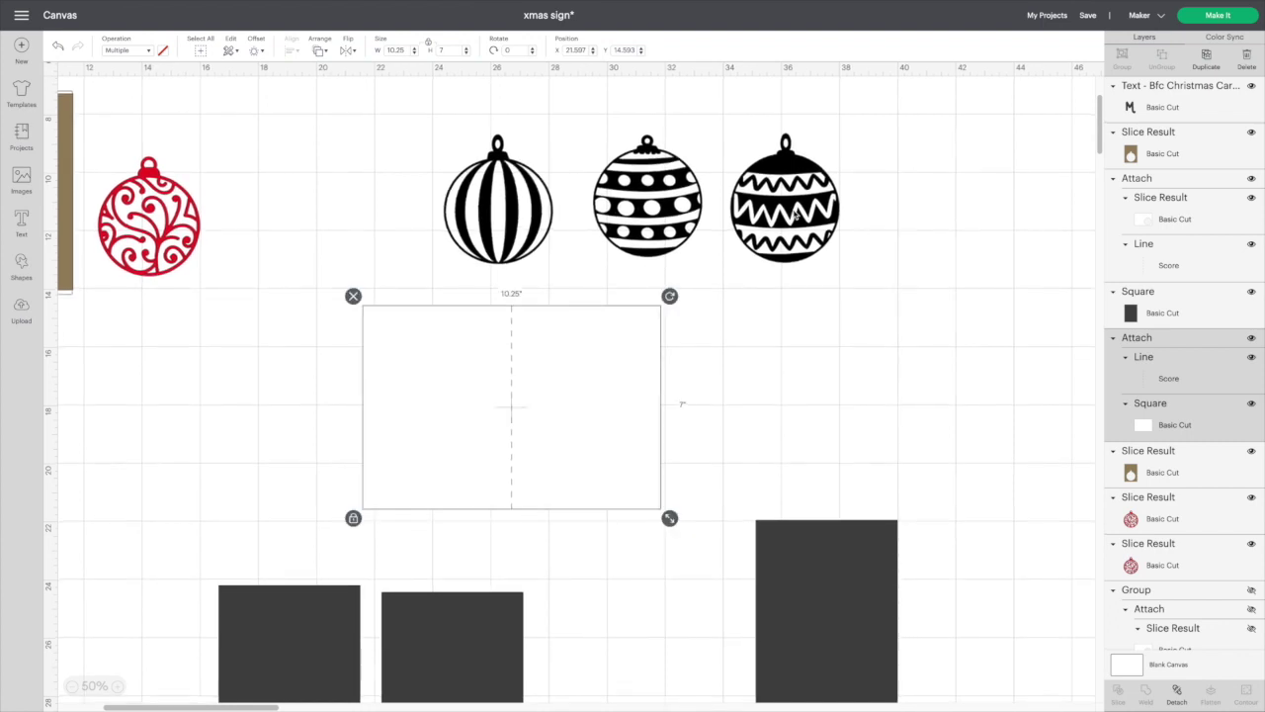
scroll(794, 213, "left", 2)
left_click_drag(654, 208, 508, 204)
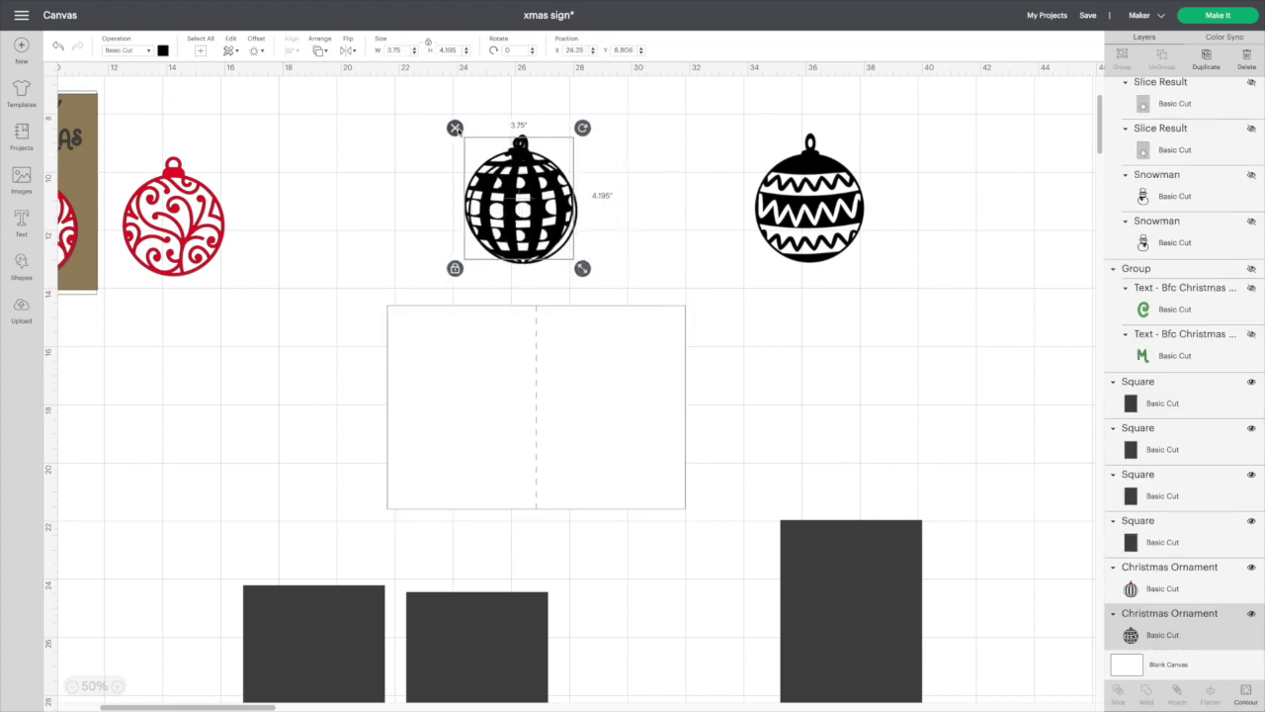
left_click(494, 148)
left_click(510, 170)
key("Delete")
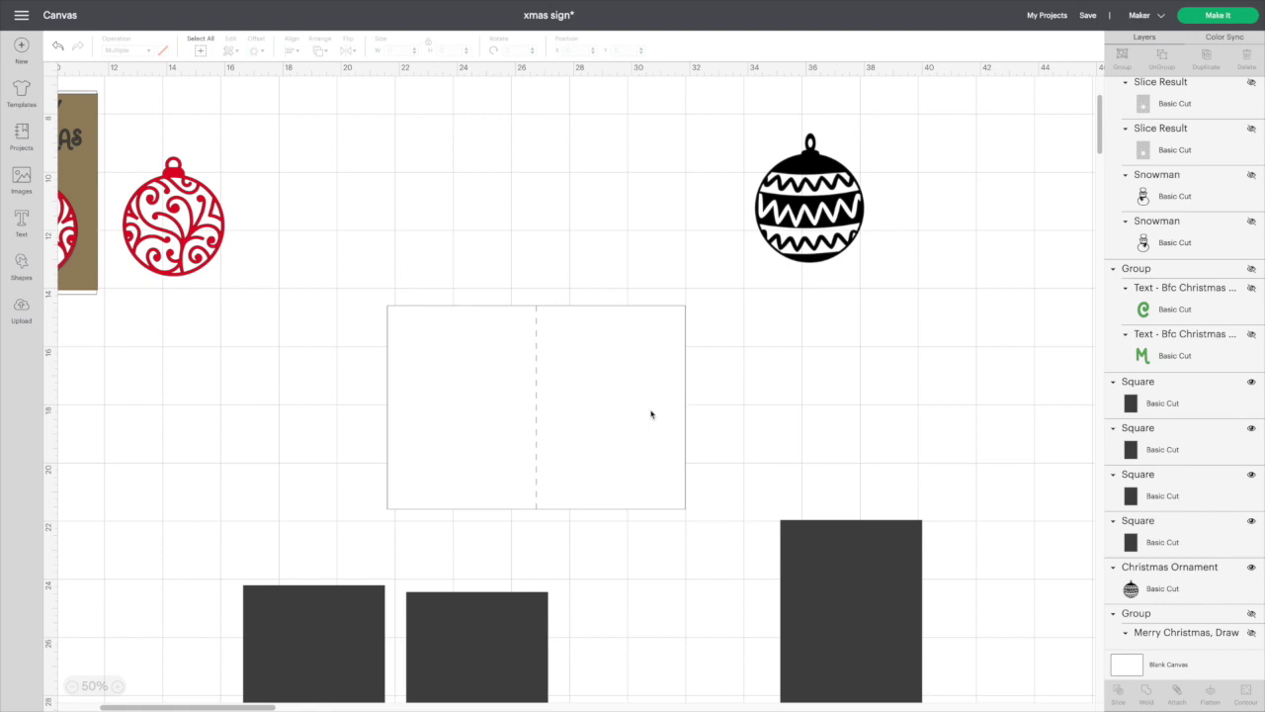
- Move the blank card up and stack two dark panels on its left half
left_click_drag(651, 414, 652, 326)
left_click_drag(424, 669, 392, 361)
left_click_drag(342, 626, 468, 316)
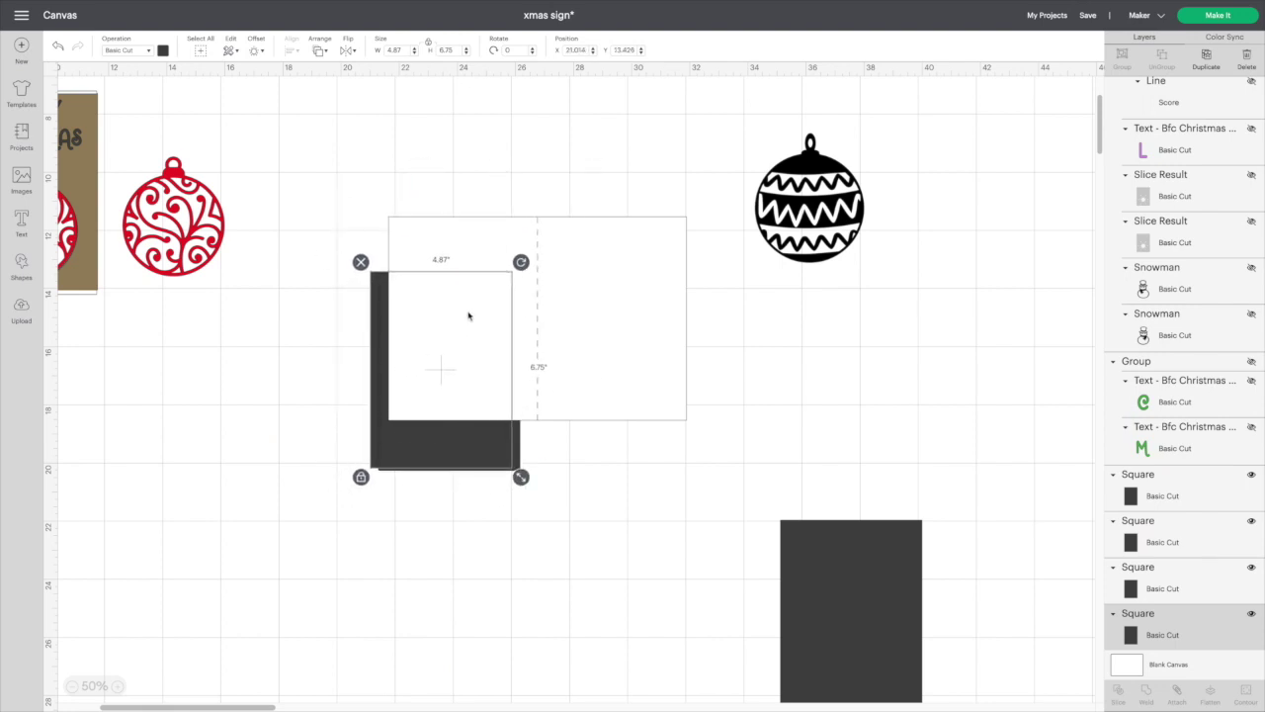
left_click(623, 362)
- Recolour the last dark panel yellow and position it beside the card
left_click_drag(861, 568, 836, 424)
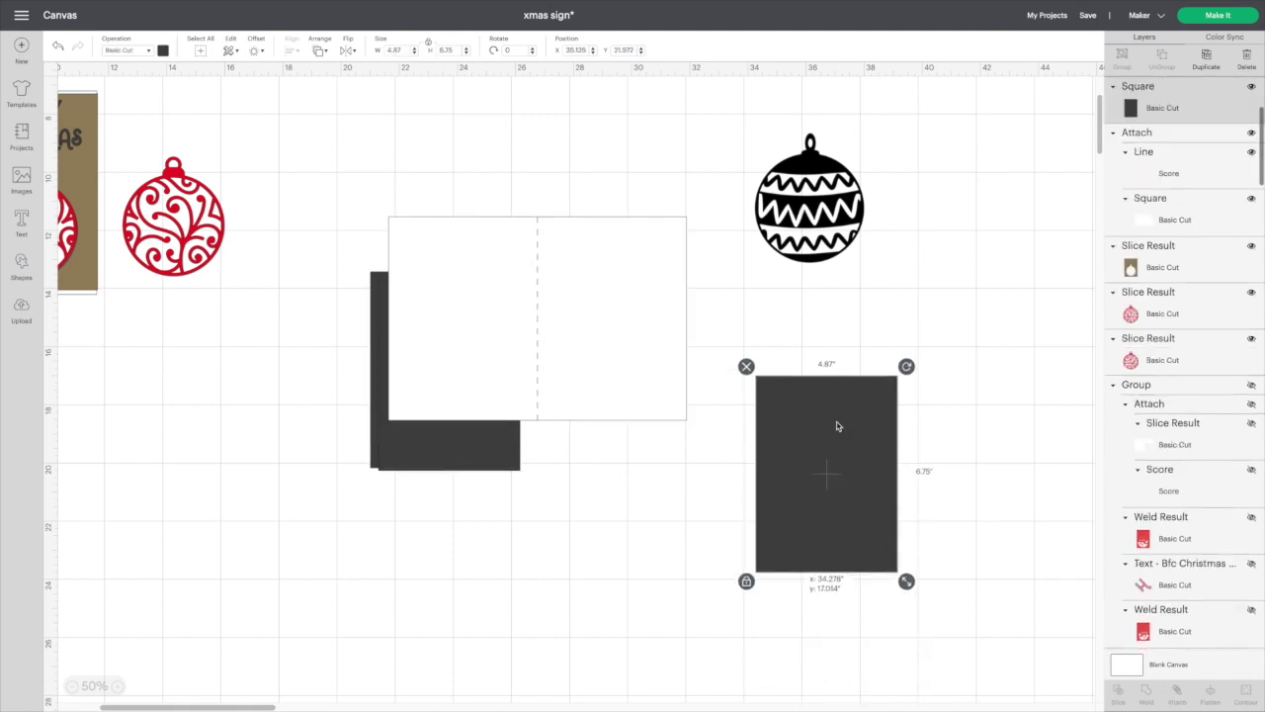
left_click(163, 51)
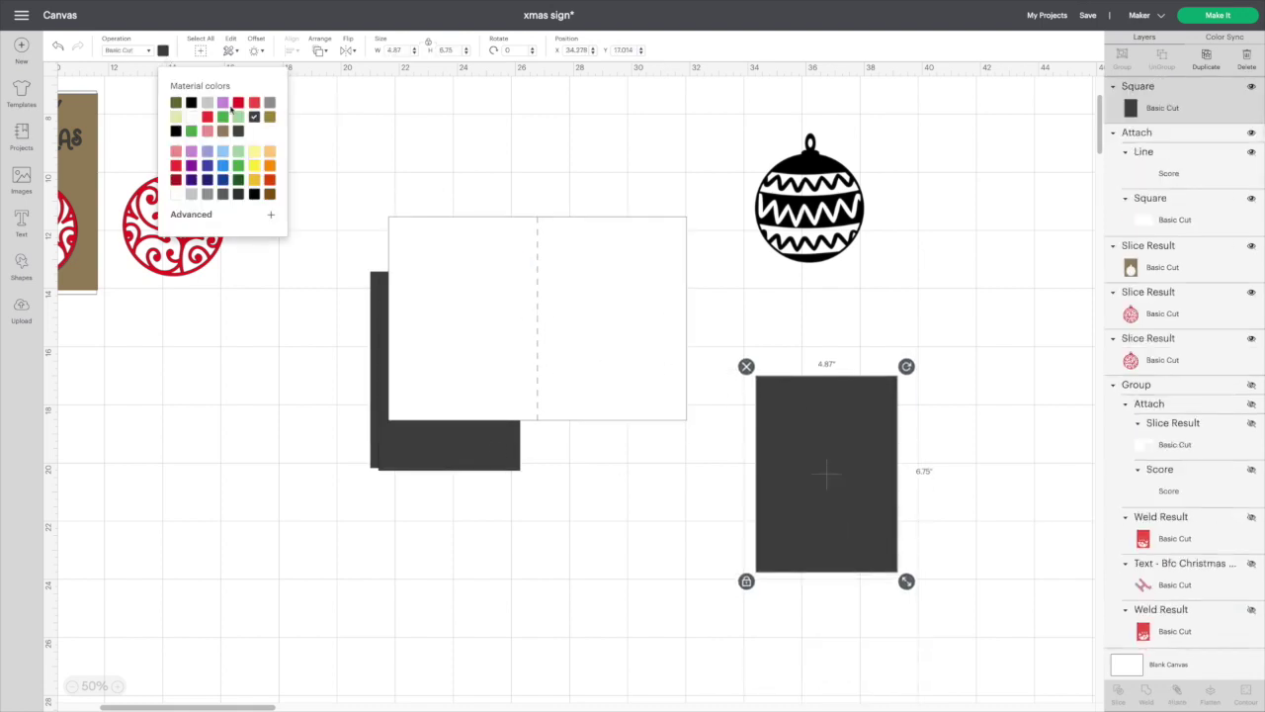
left_click(254, 167)
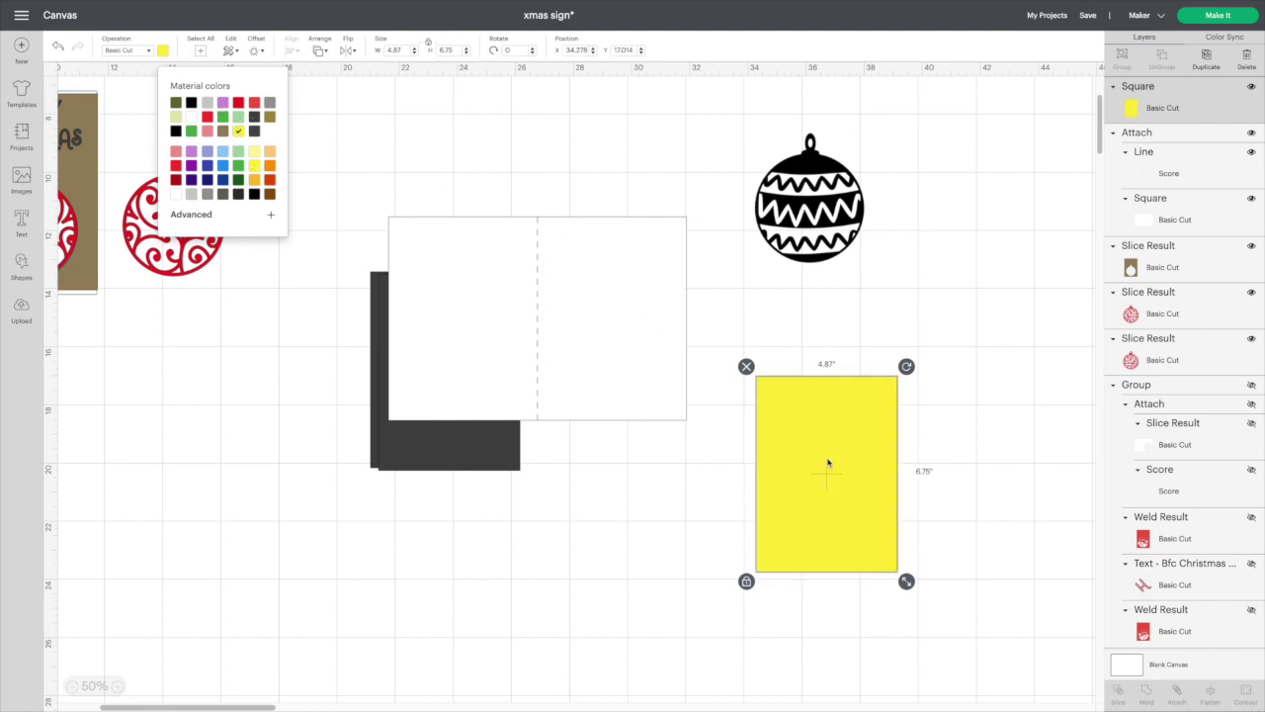
left_click_drag(828, 463, 798, 381)
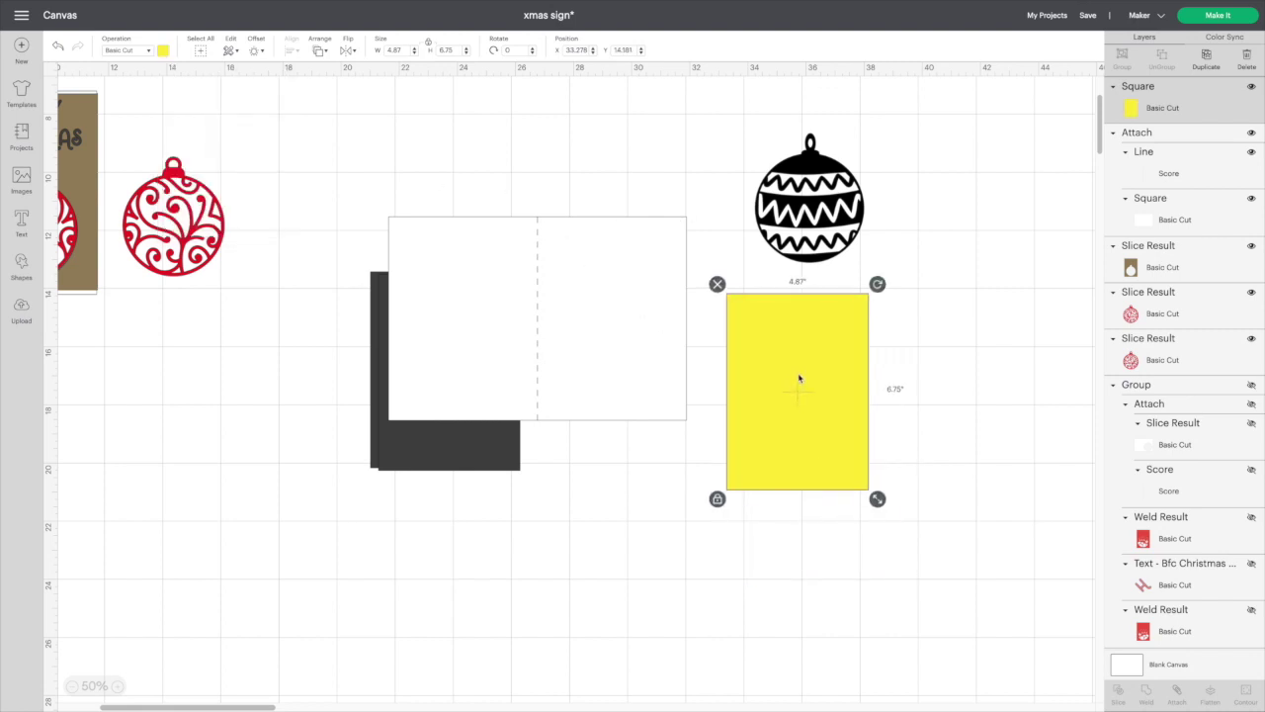
- Duplicate the zigzag ornament and set the copy beside the original
left_click(820, 179)
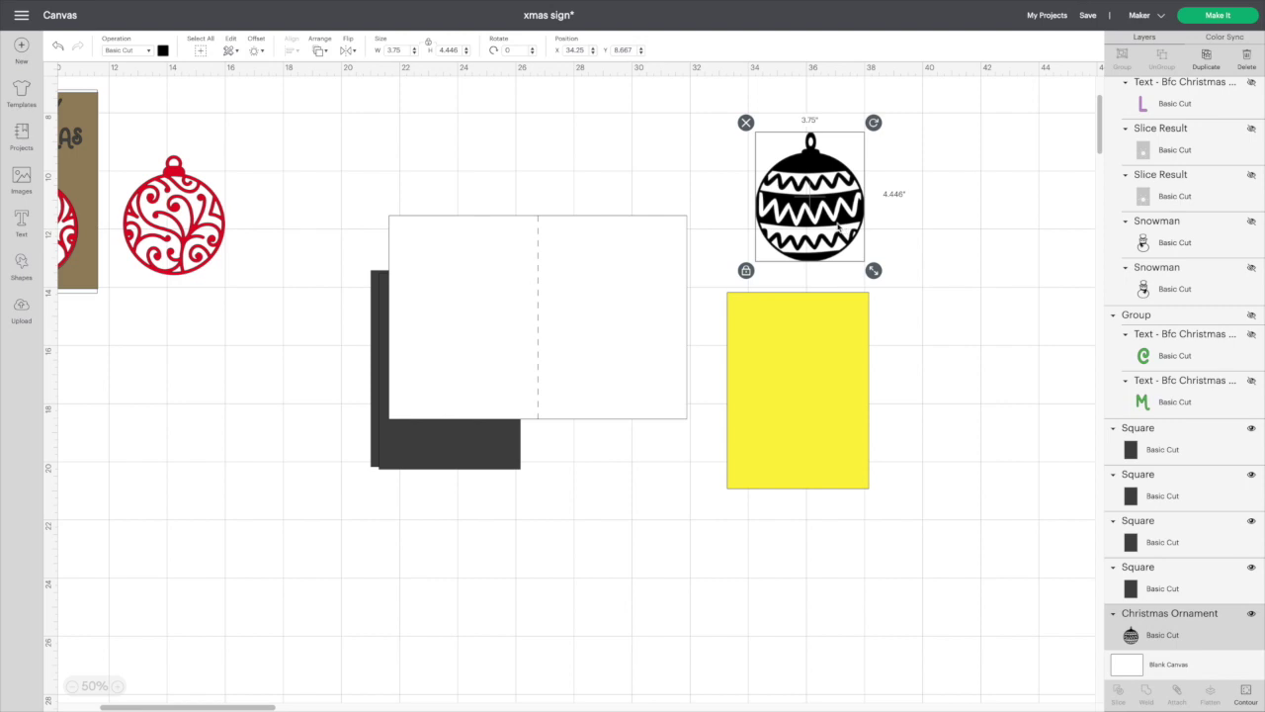
key("ctrl+d")
left_click_drag(838, 227, 966, 318)
- Hide the copy's inner zigzag contours and place the solid black ornament on the yellow panel
left_click(1245, 697)
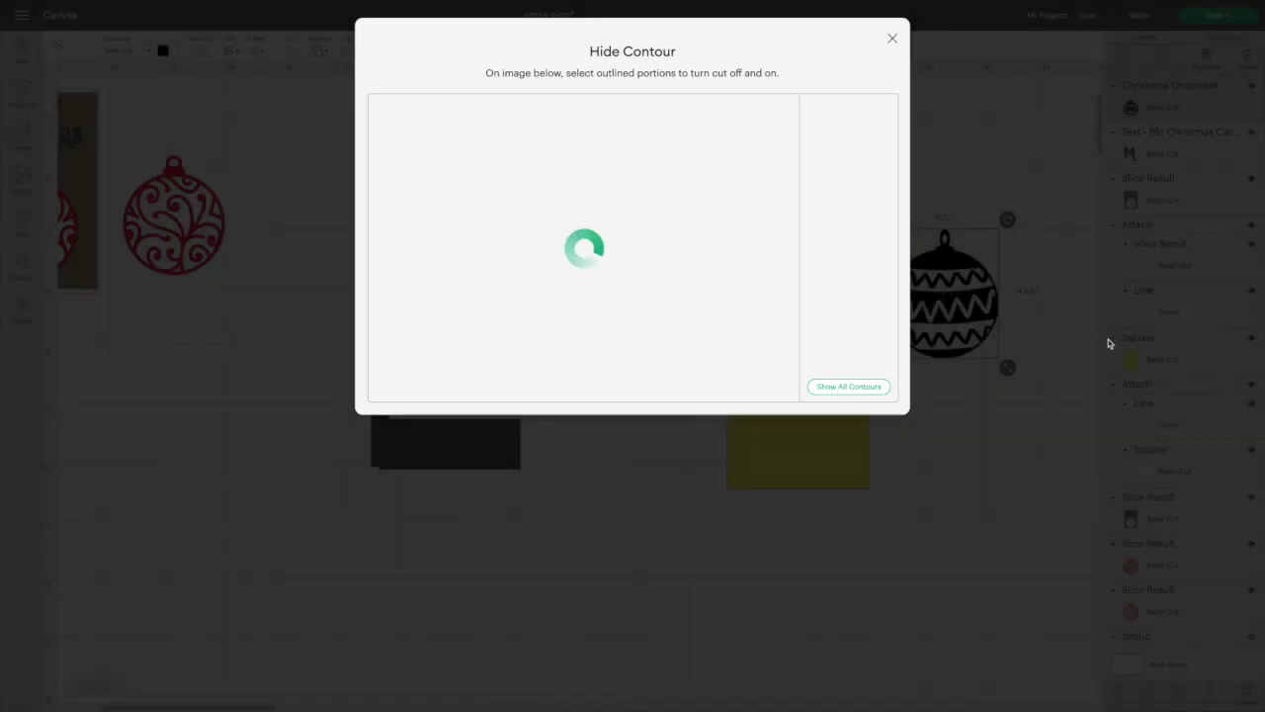
left_click(845, 389)
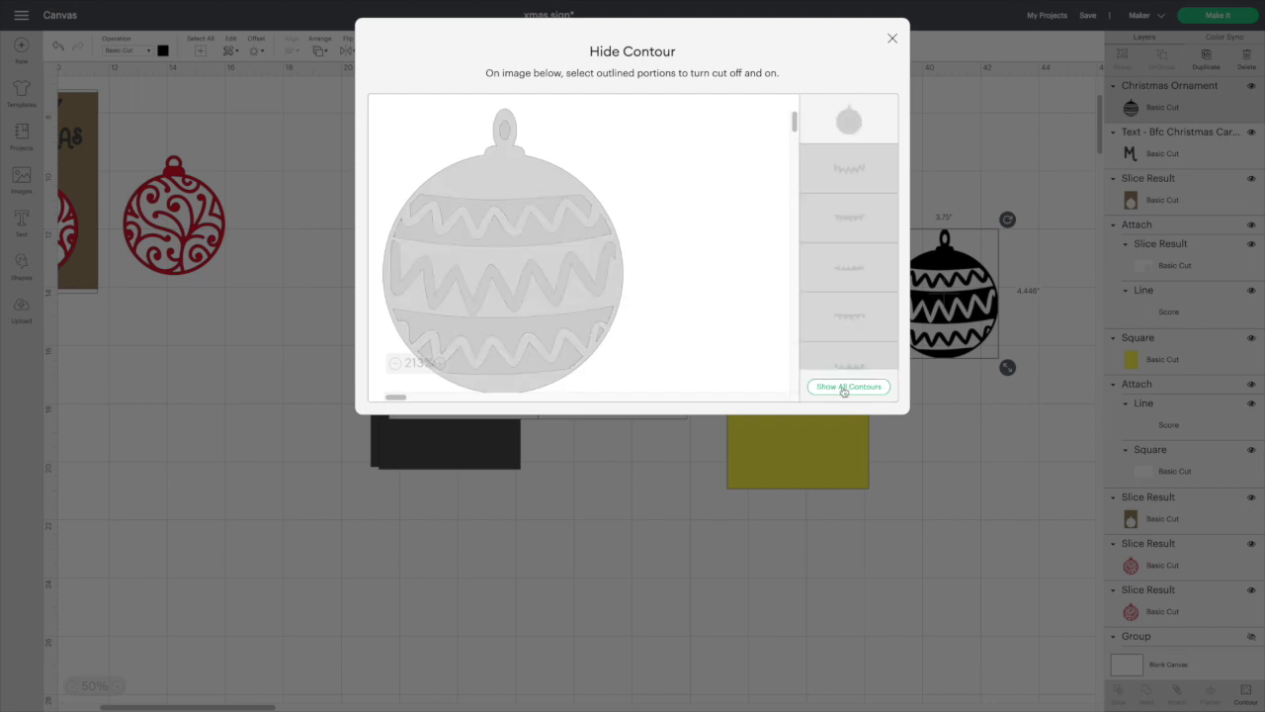
left_click(893, 42)
left_click_drag(972, 305, 826, 422)
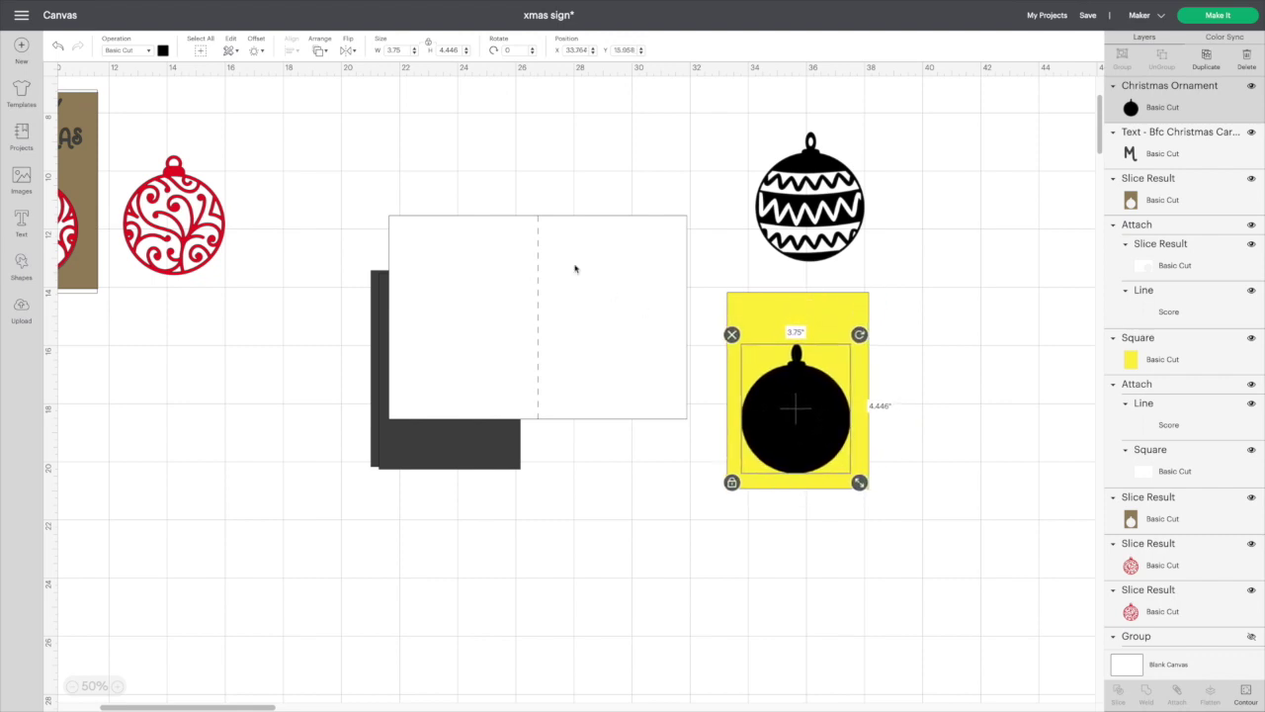
left_click(22, 218)
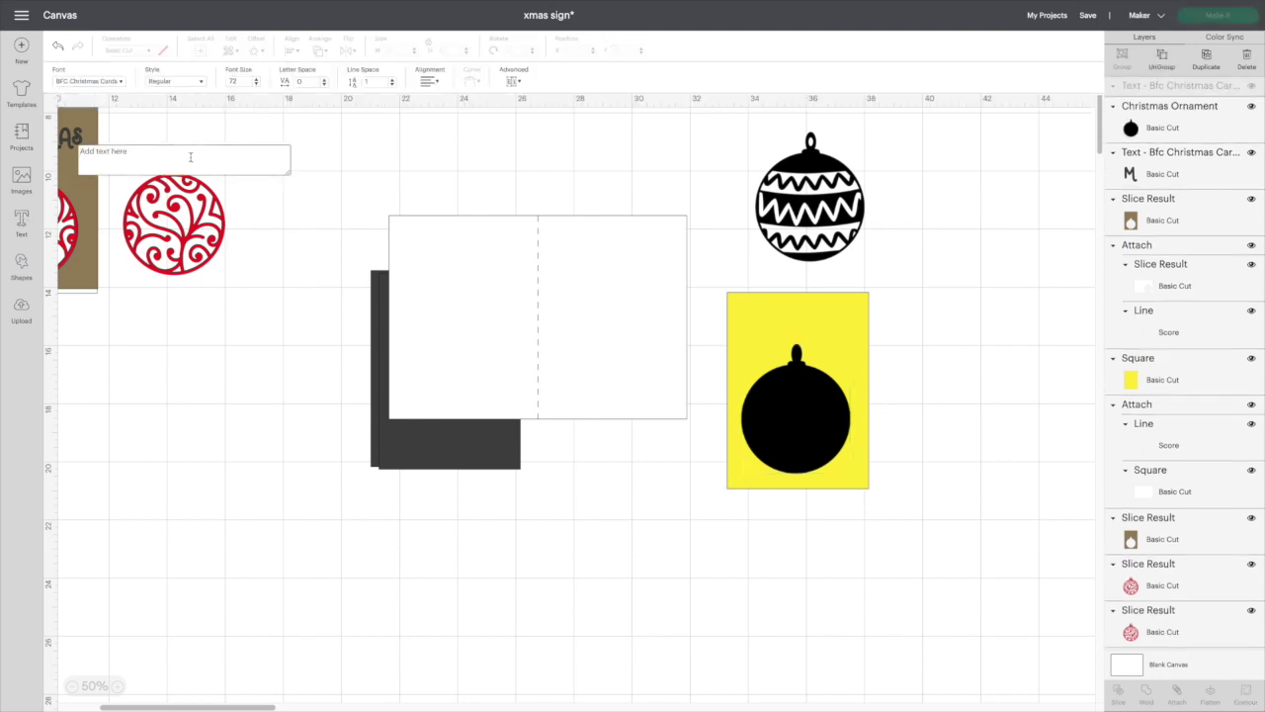
- Type 'Merry' and 'Christmas' on two centred lines and move the text onto the yellow panel
type("Mwr")
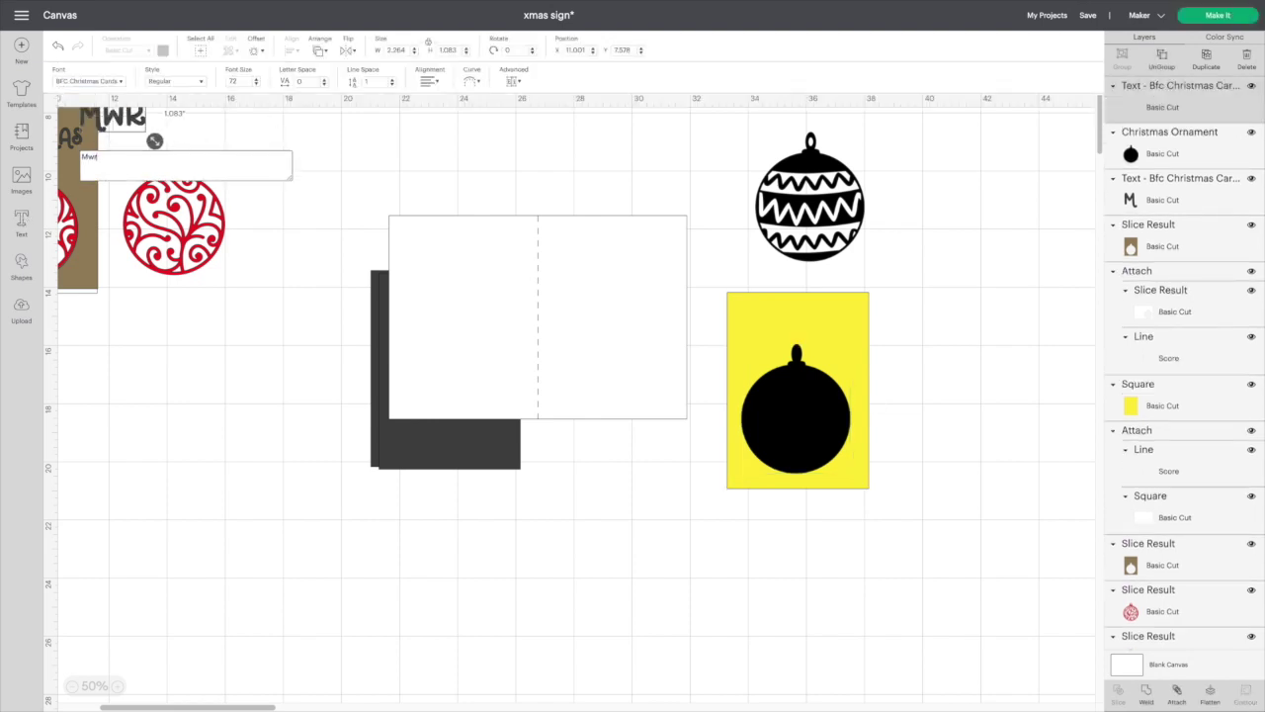
key("BackSpace")
key("BackSpace")
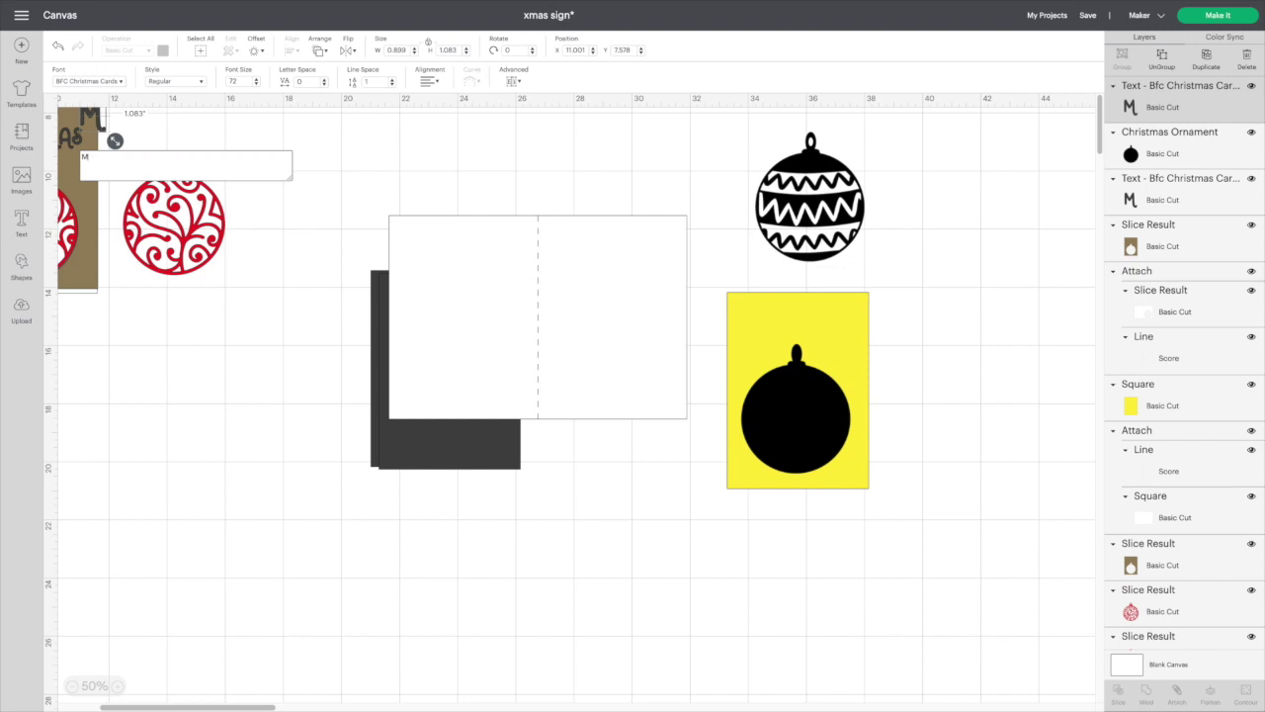
type("erry")
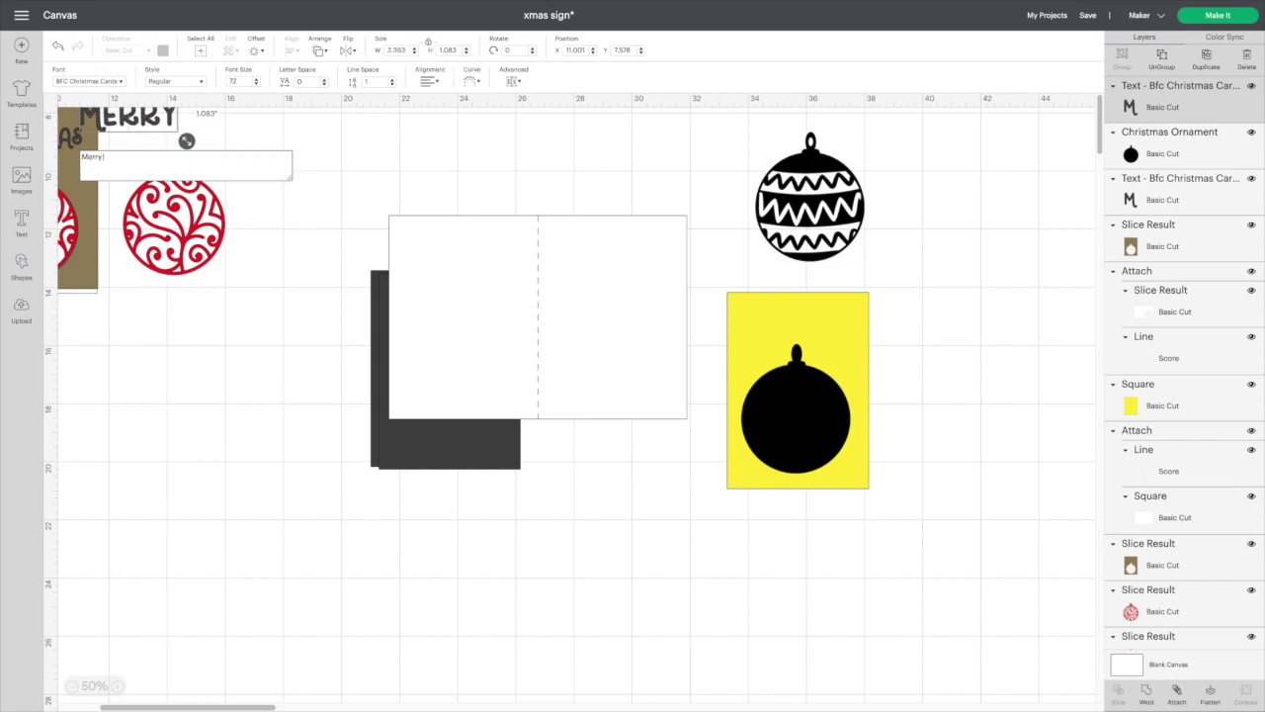
key("Return")
type("Christ")
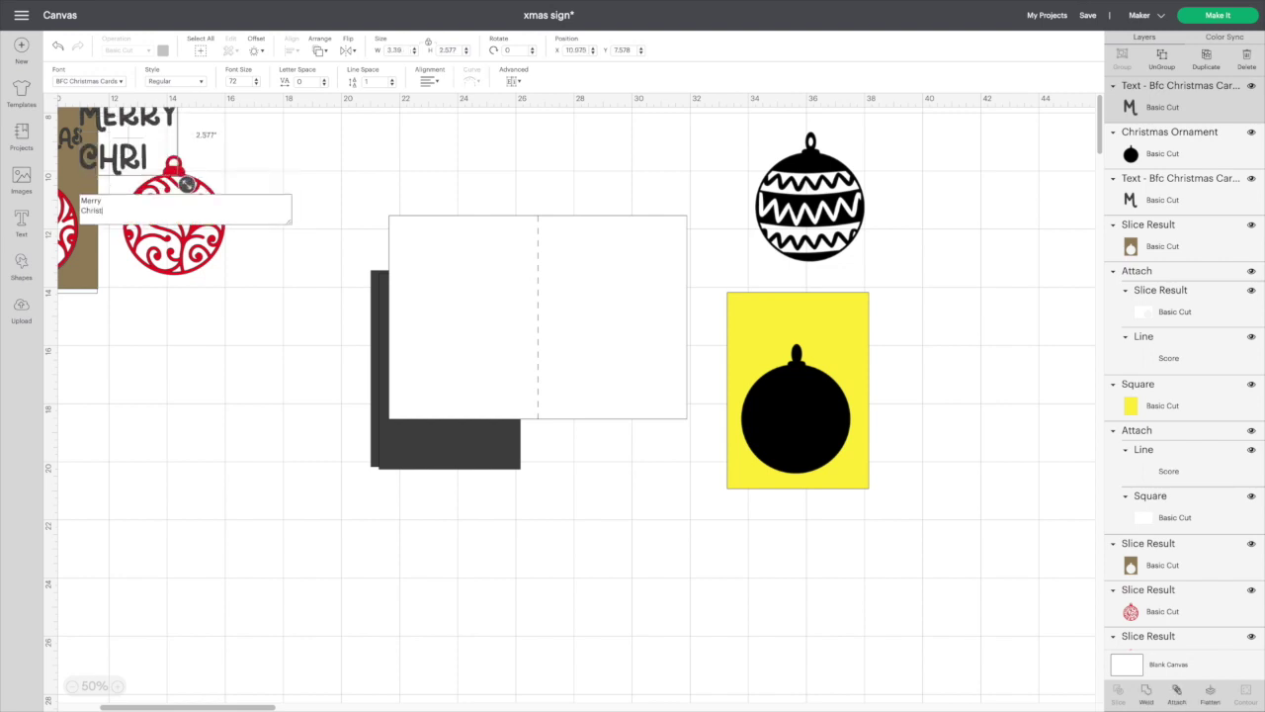
type("mas")
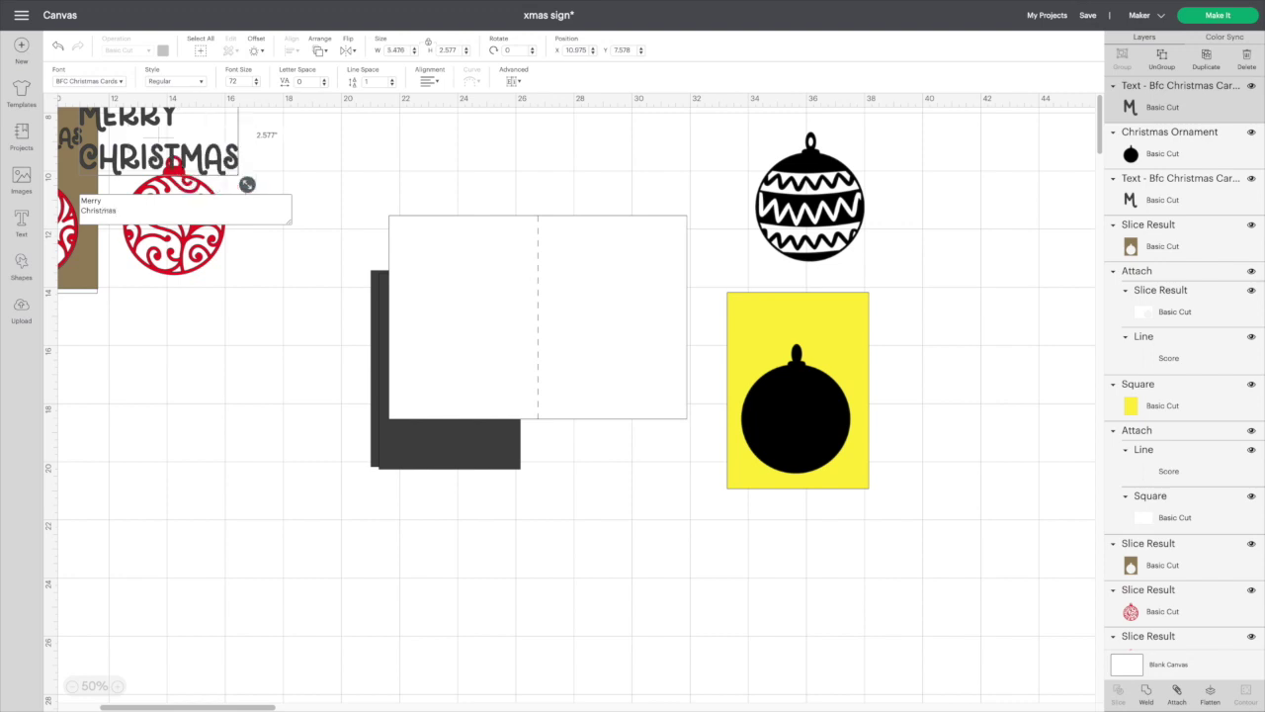
left_click(437, 83)
left_click(453, 115)
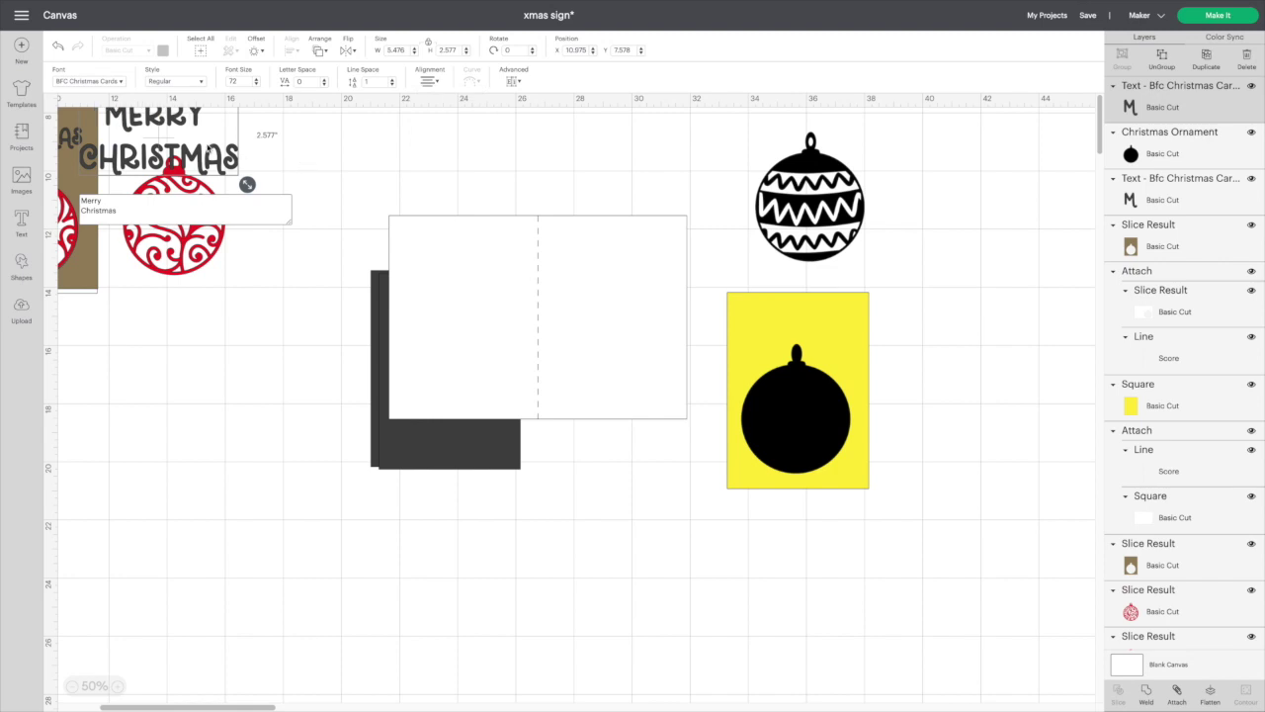
left_click_drag(227, 164, 822, 336)
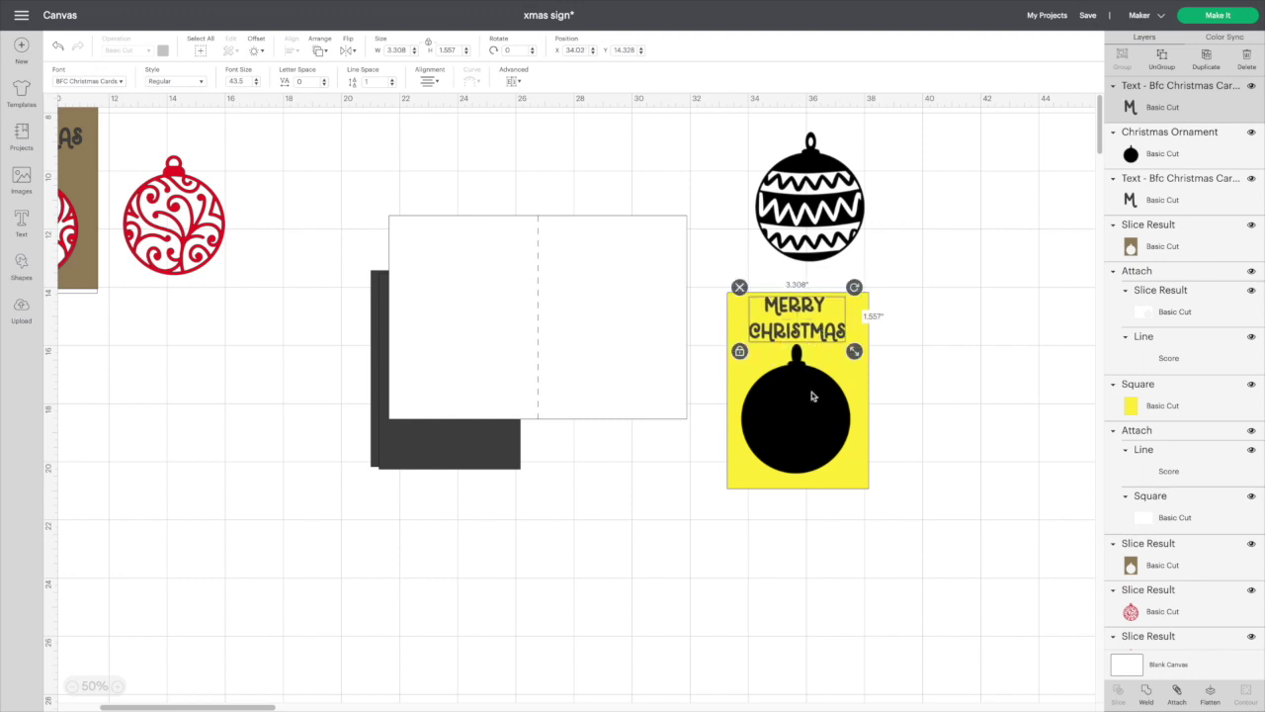
- Select the black ornament with the yellow panel and center it horizontally on the panel
left_click_drag(806, 416, 809, 418)
left_click(807, 525)
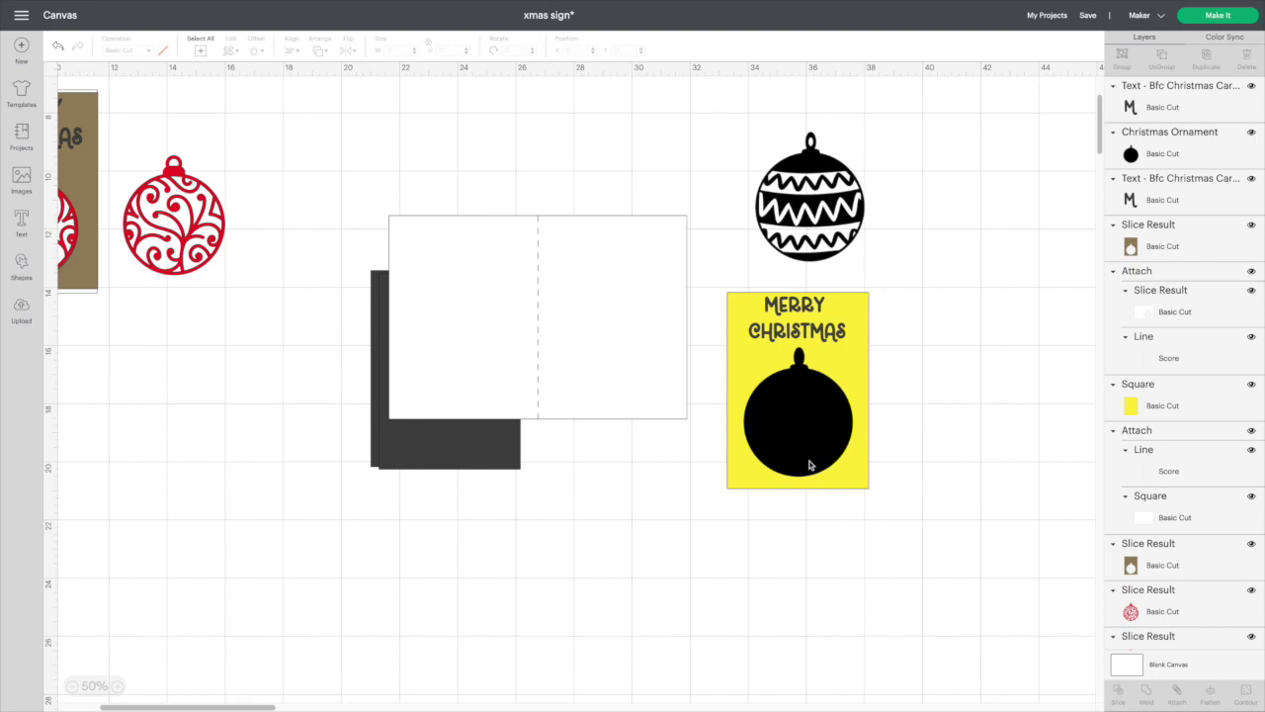
left_click_drag(819, 537, 791, 443)
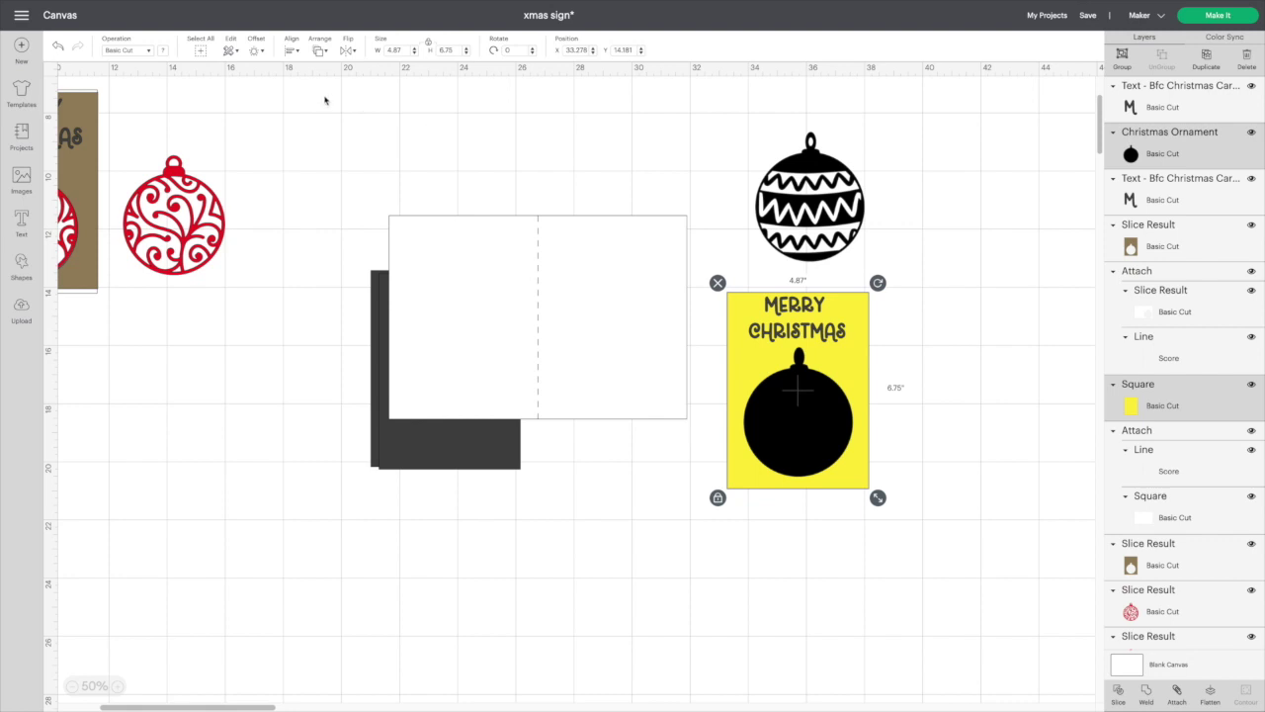
left_click(300, 54)
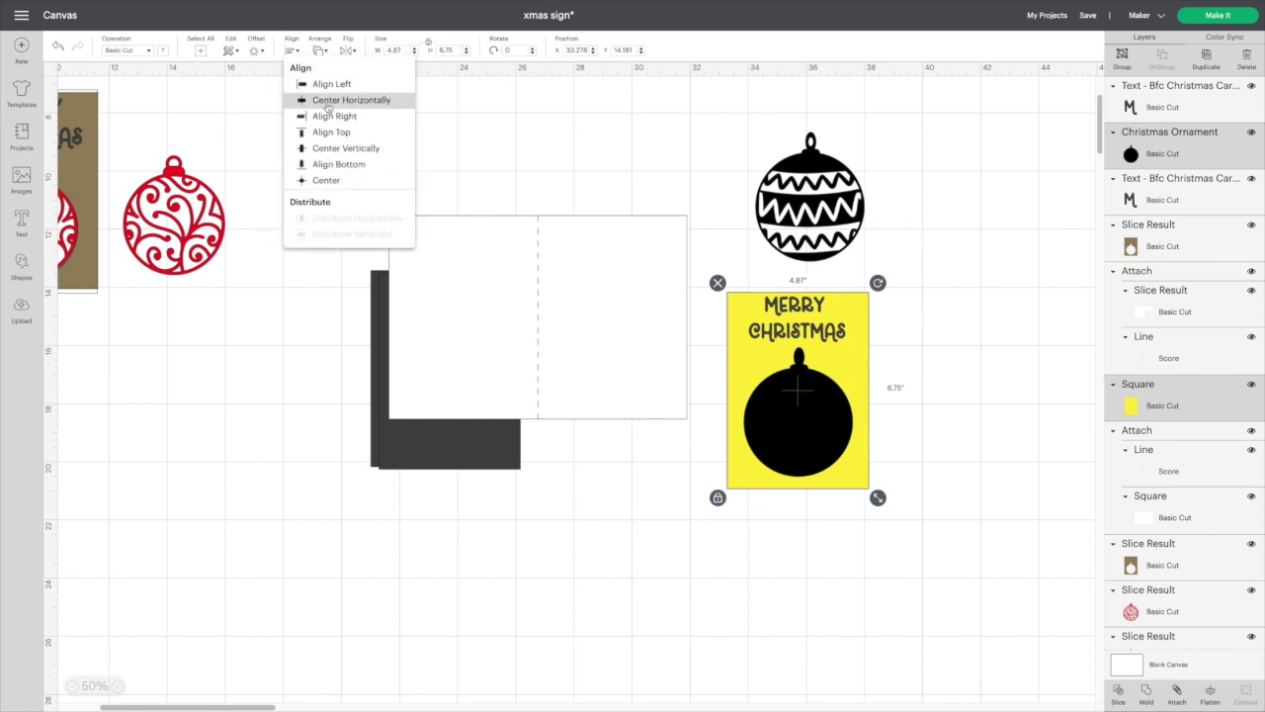
left_click(328, 104)
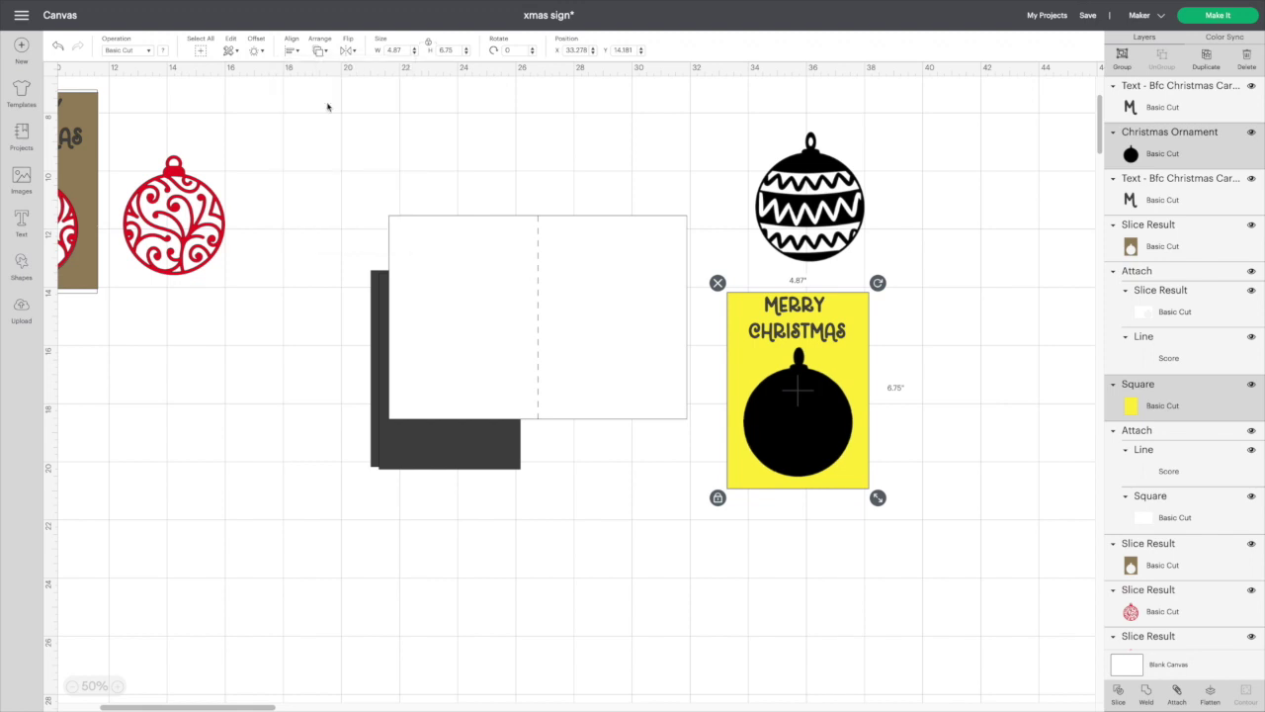
left_click(1100, 694)
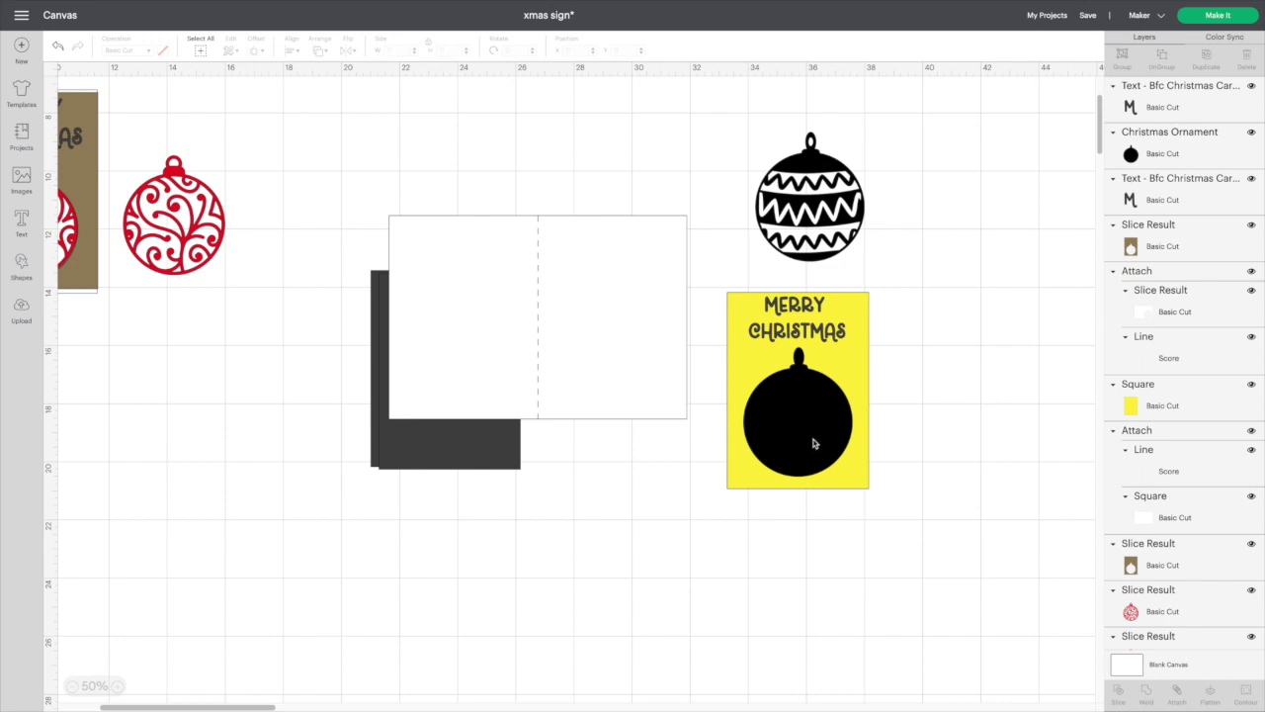
- Delete the leftover yellow and black ornament pieces and return the windowed panel under the text
left_click_drag(744, 465, 565, 566)
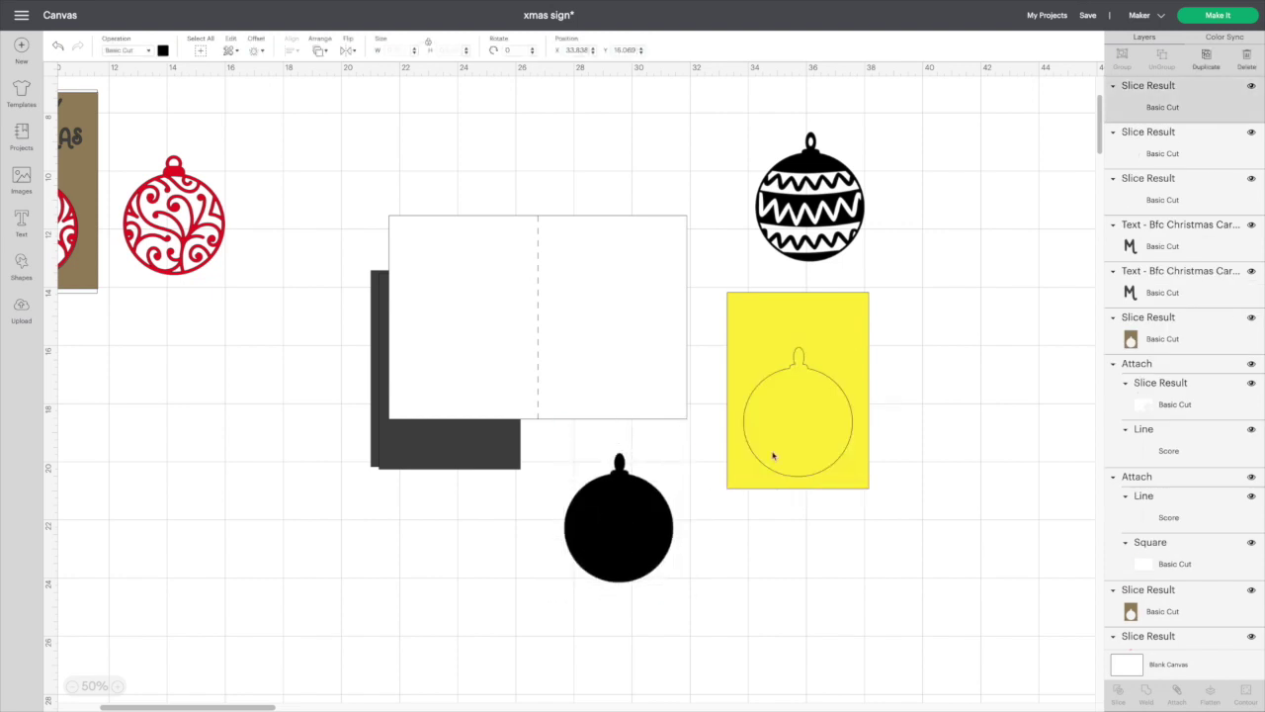
left_click_drag(834, 406, 906, 417)
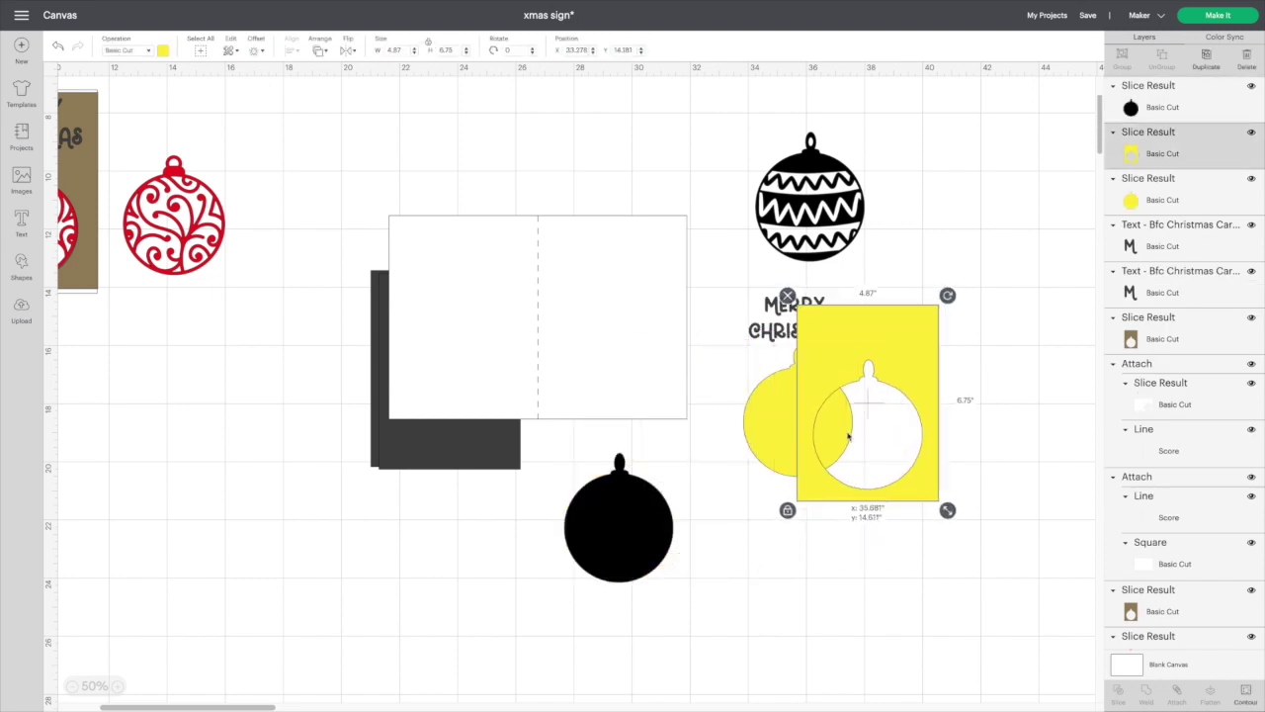
left_click_drag(761, 429, 629, 485)
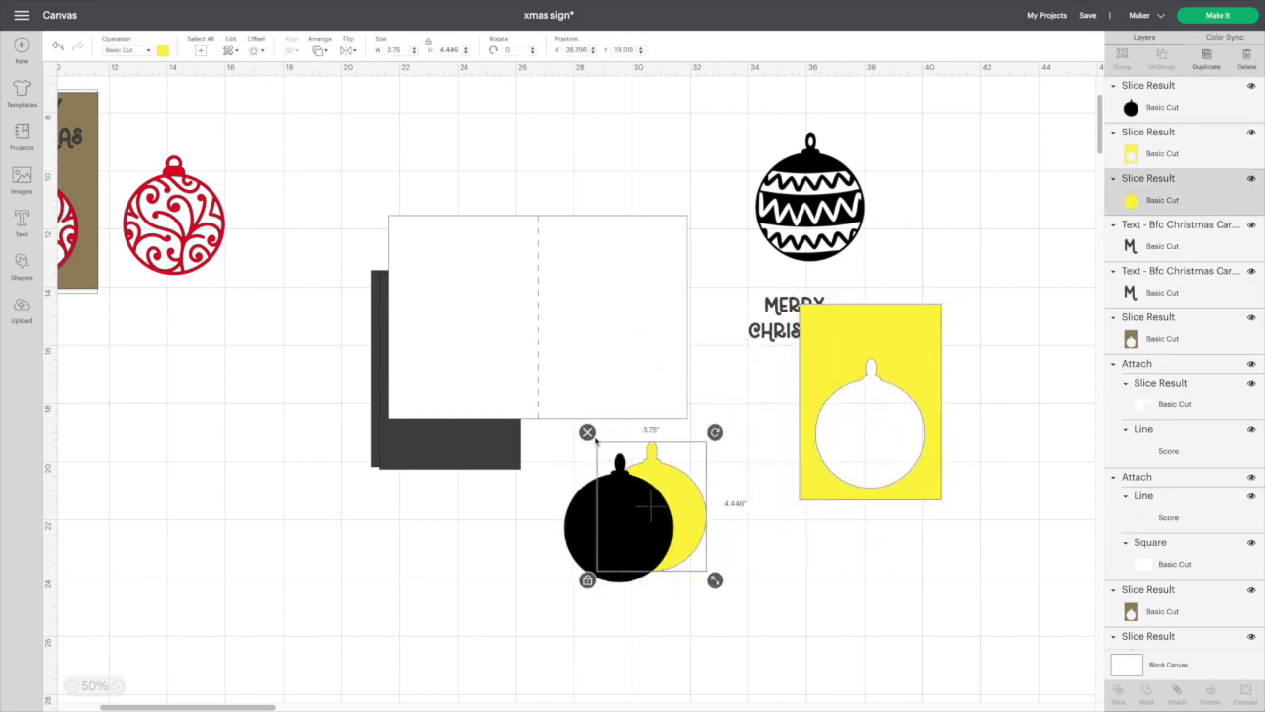
key("Delete")
left_click(616, 517)
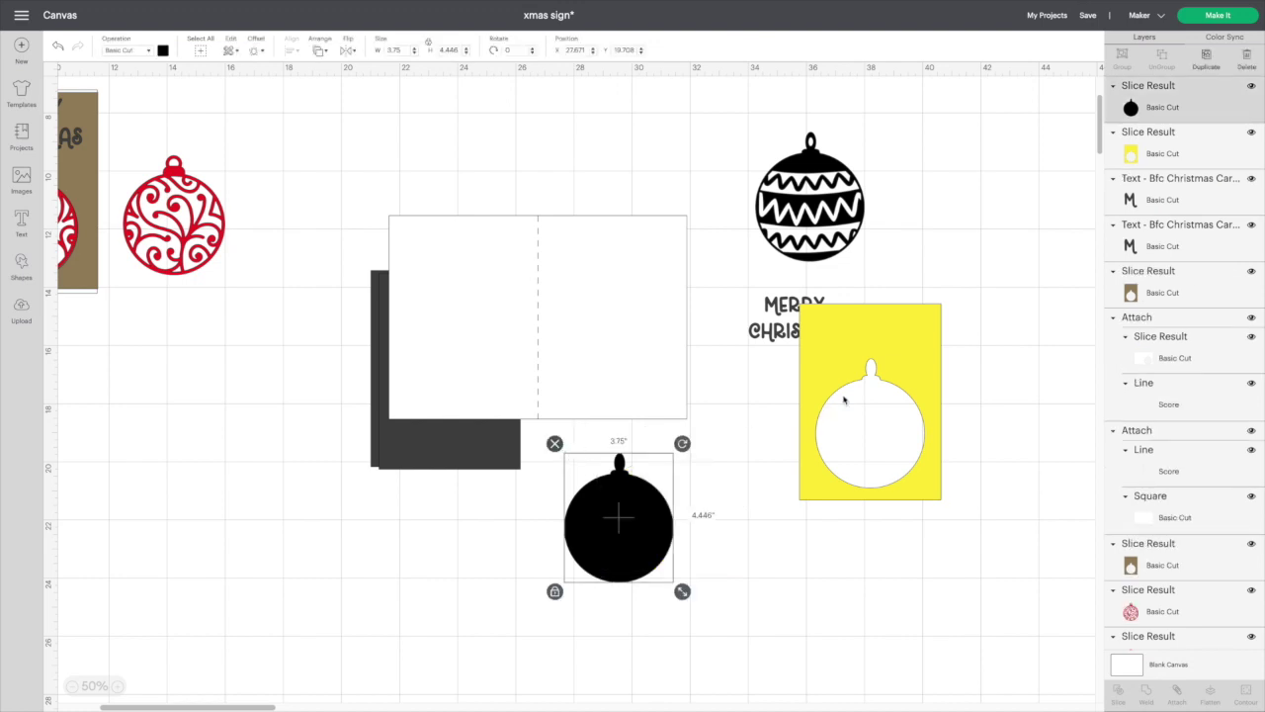
key("Delete")
left_click_drag(850, 405, 827, 426)
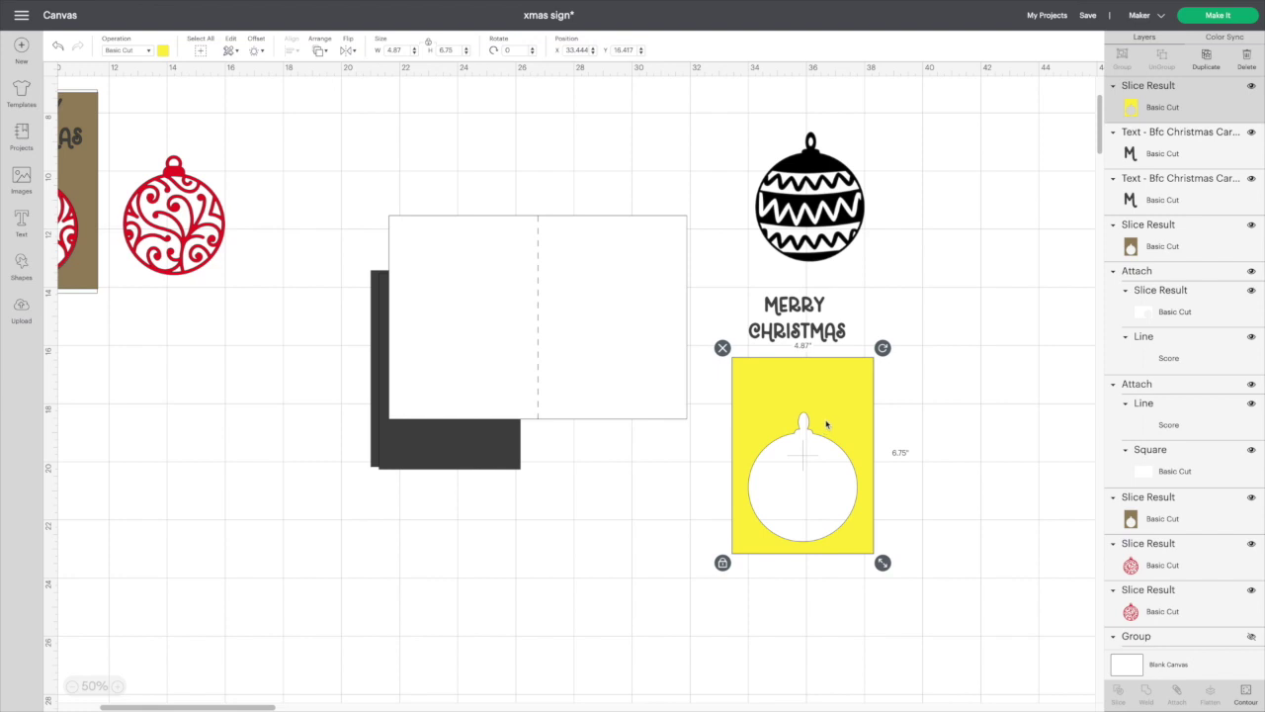
- Duplicate the windowed yellow panel and stack the copy over the original
left_click(1207, 65)
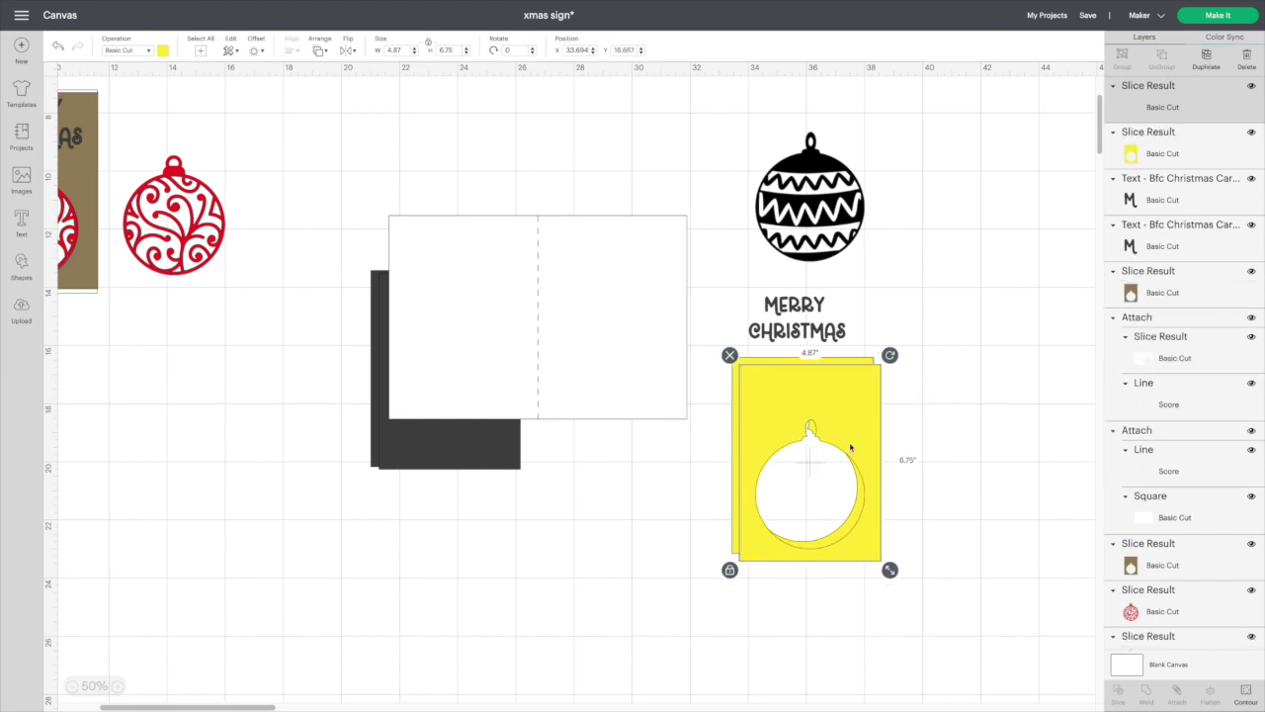
left_click_drag(850, 447, 948, 444)
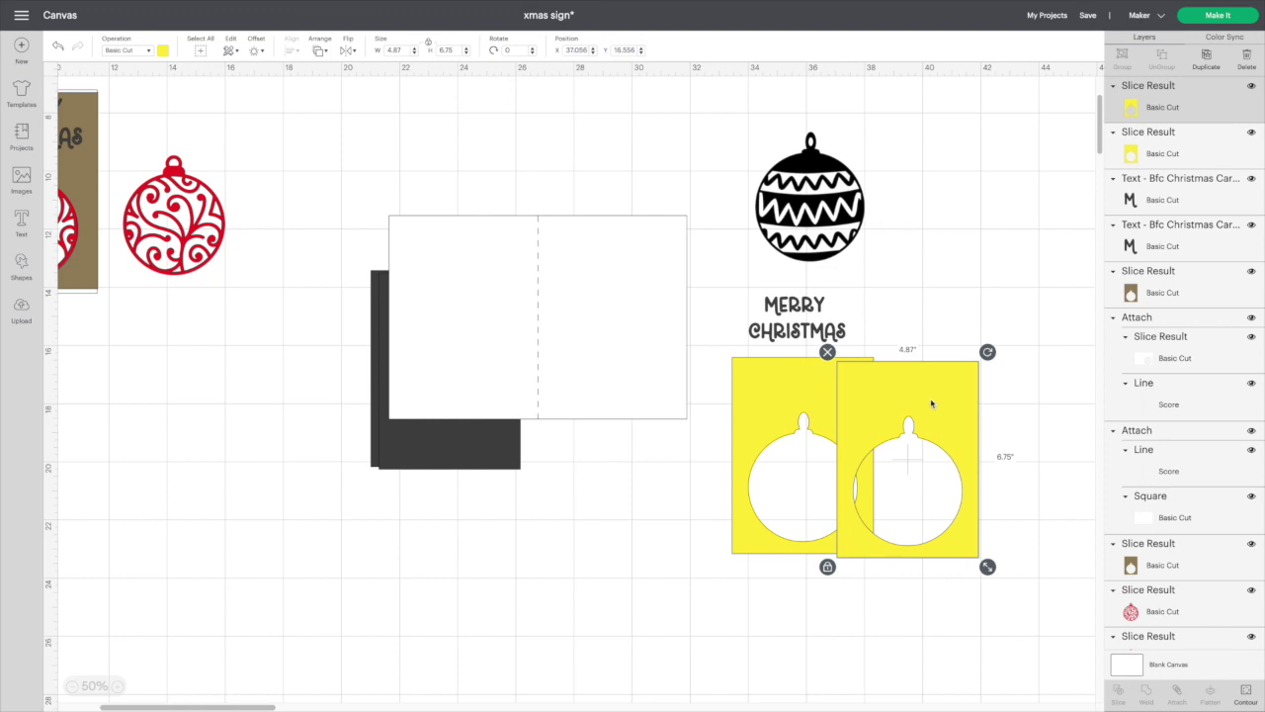
left_click_drag(931, 404, 836, 403)
- Duplicate the patterned ornament and flip the copy horizontally
left_click(811, 212)
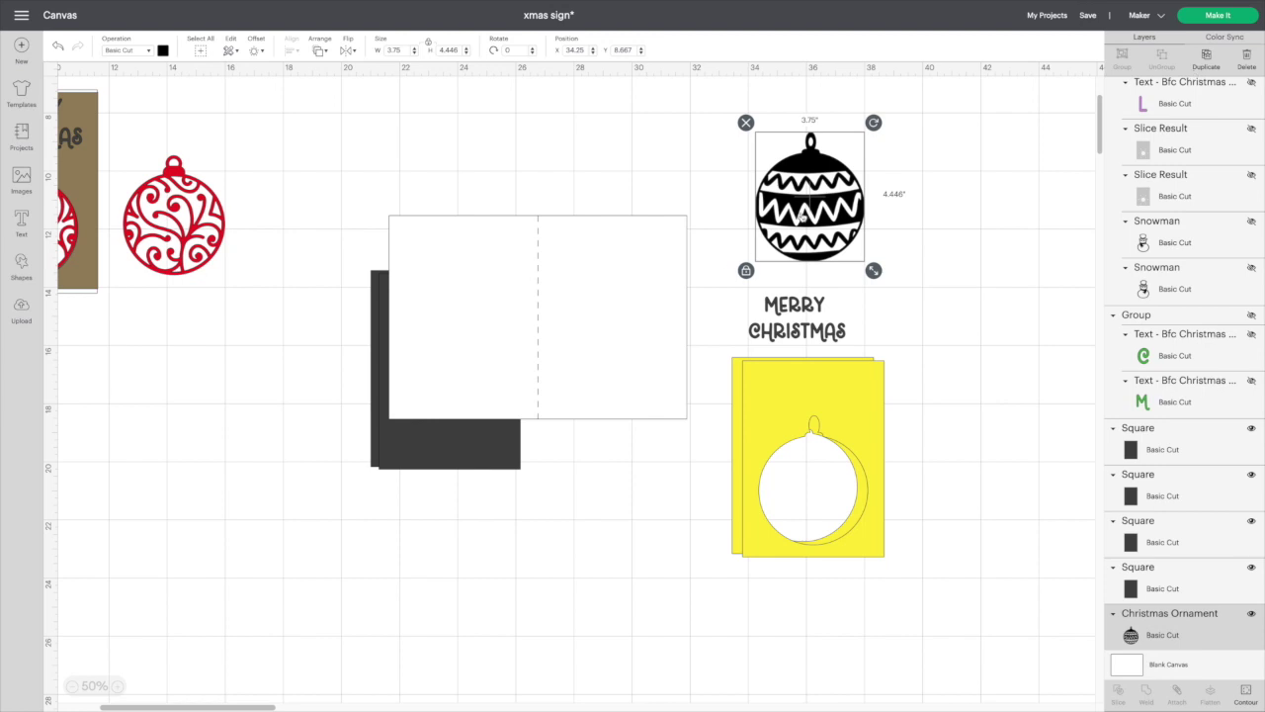
left_click_drag(807, 217, 917, 222)
left_click(347, 49)
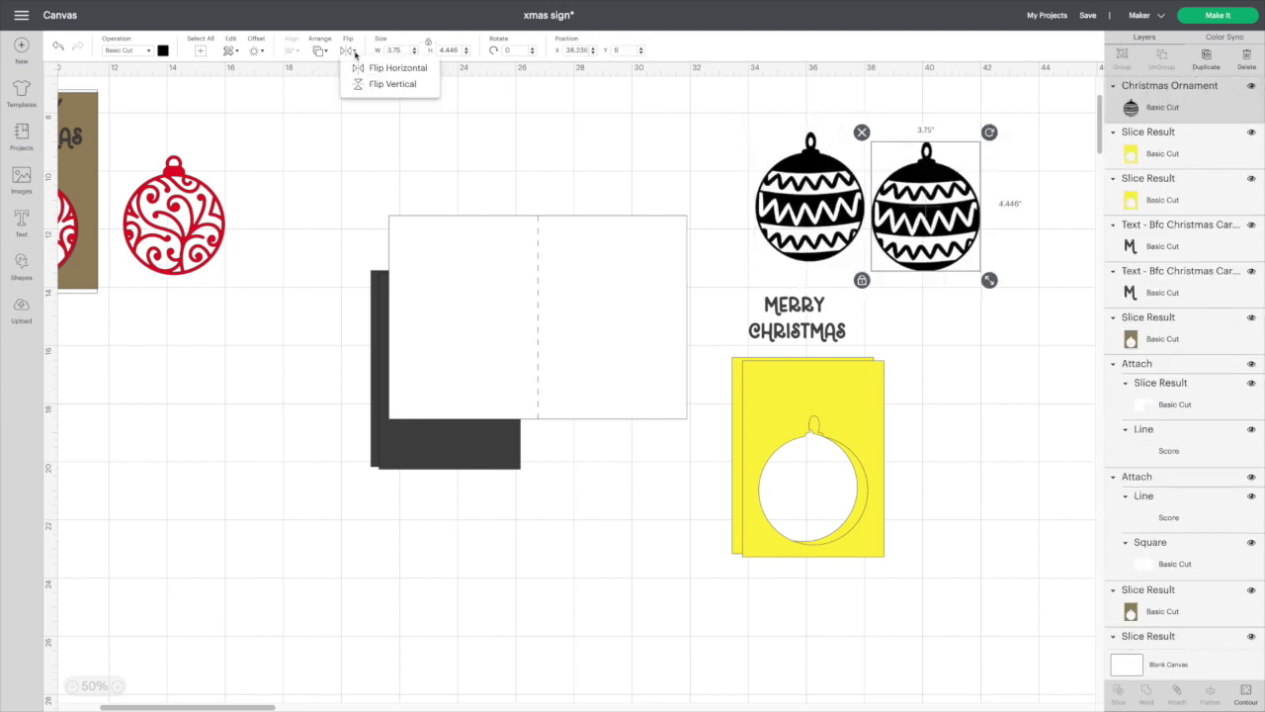
left_click(385, 68)
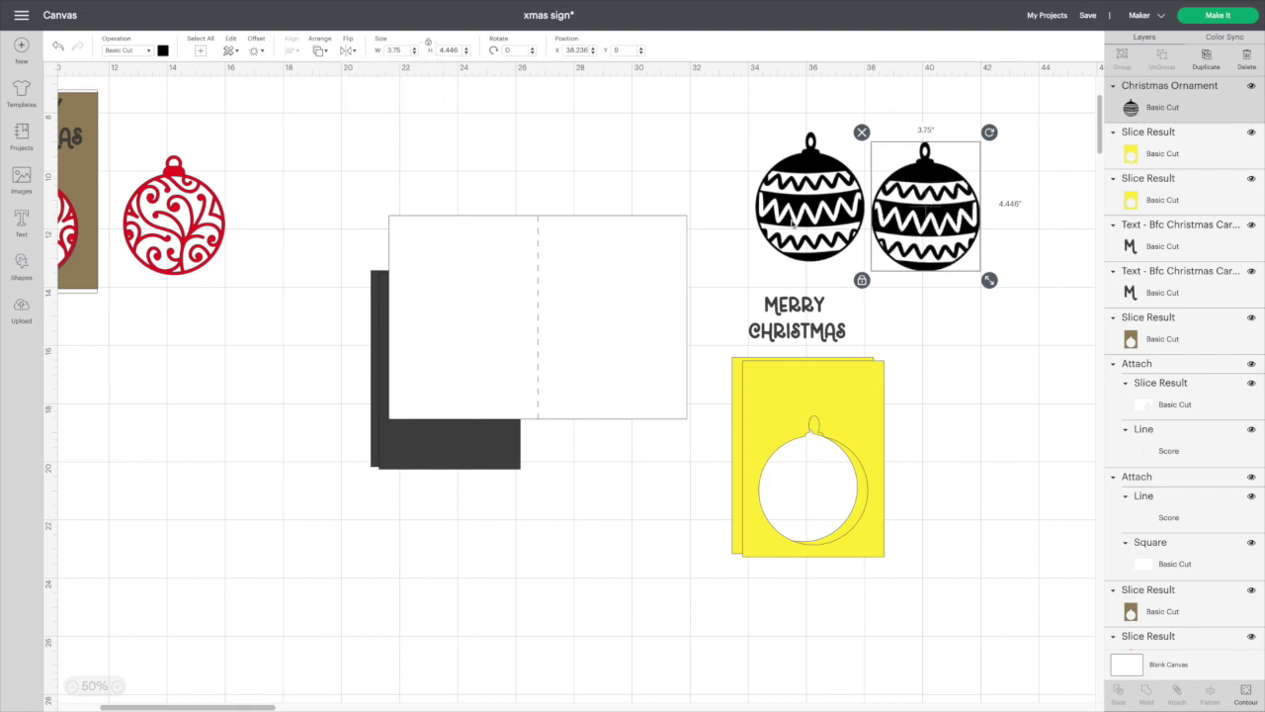
- Place one ornament in the panel window, the mirrored one below the card, and a panel on the card's right half
left_click_drag(815, 233, 930, 235)
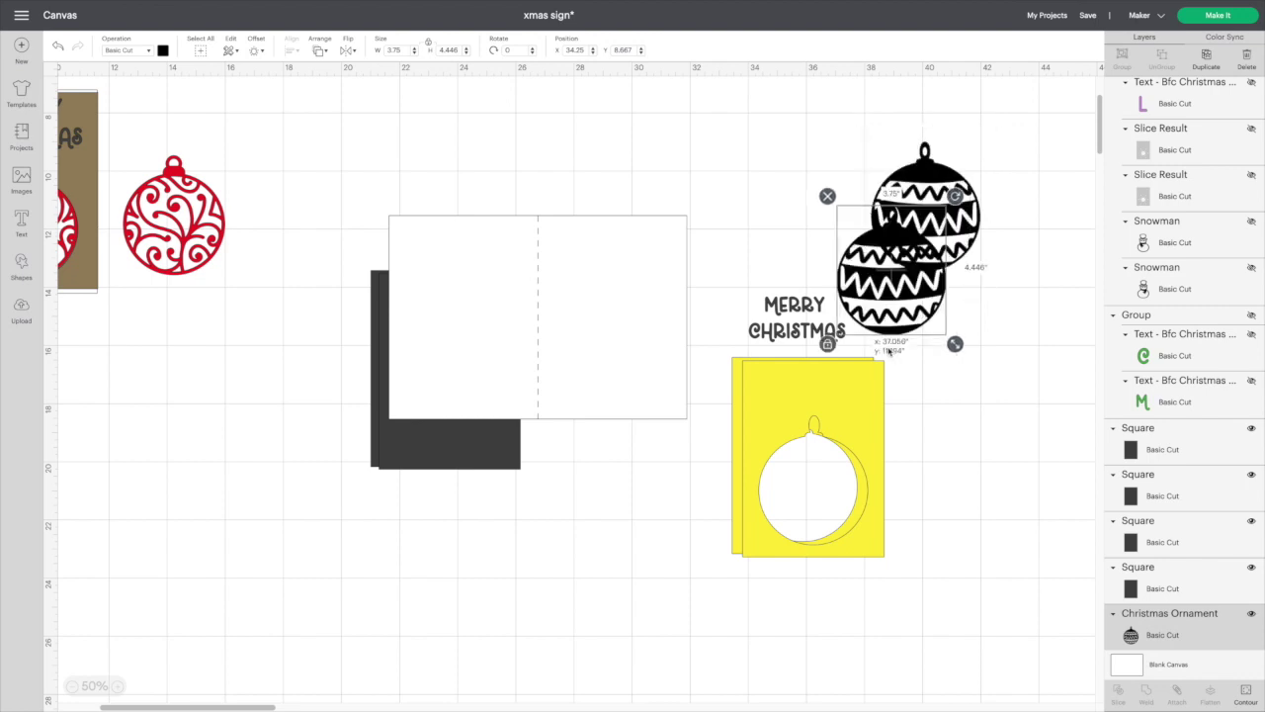
left_click_drag(888, 351, 835, 498)
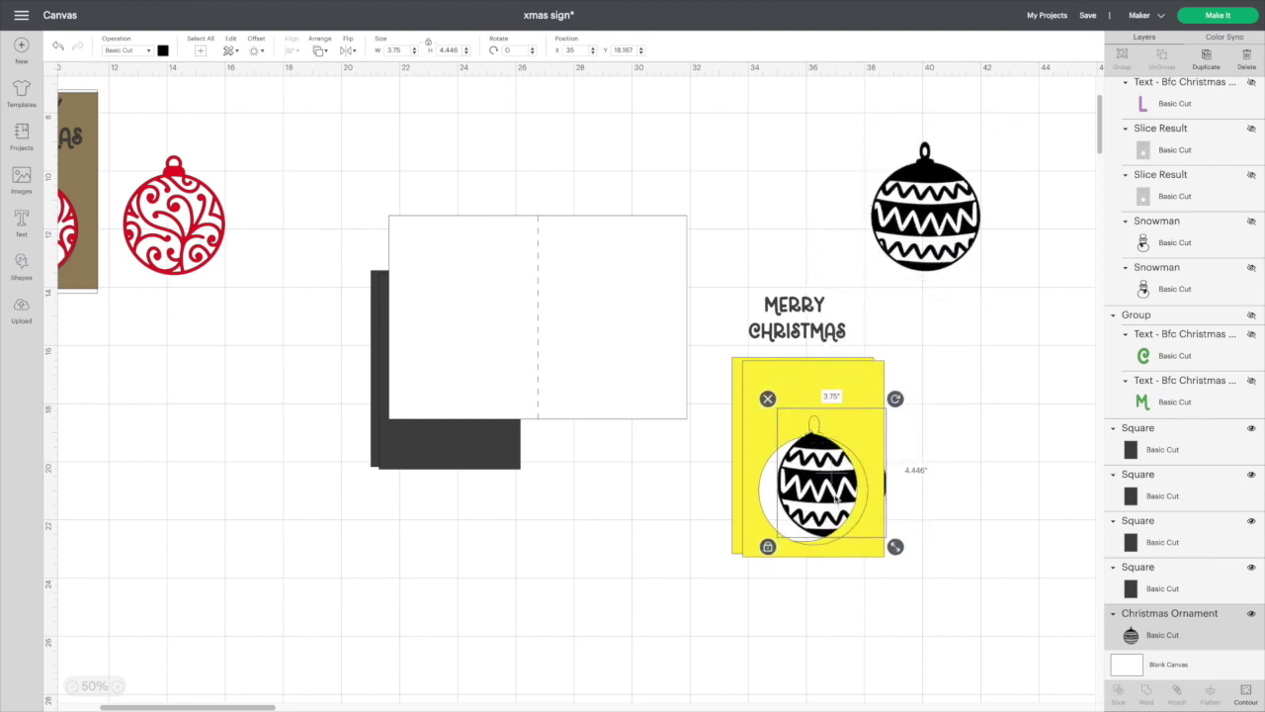
left_click_drag(931, 188, 963, 421)
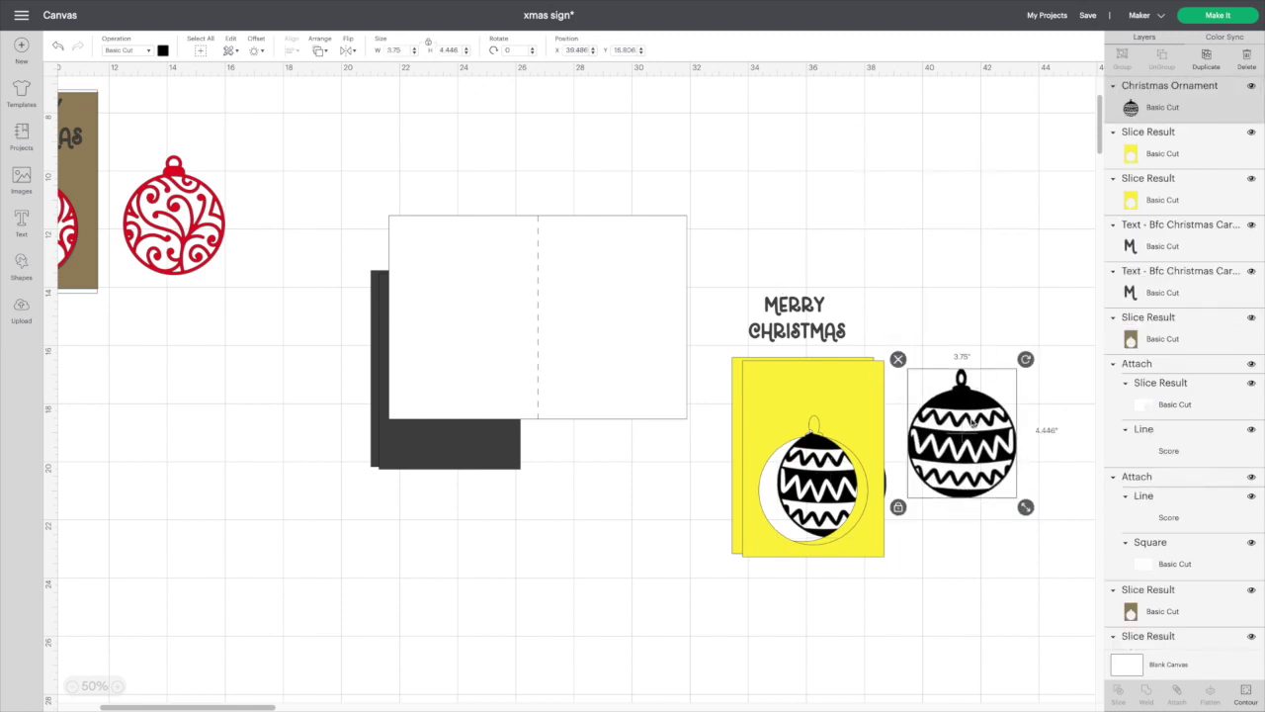
left_click_drag(972, 422, 617, 474)
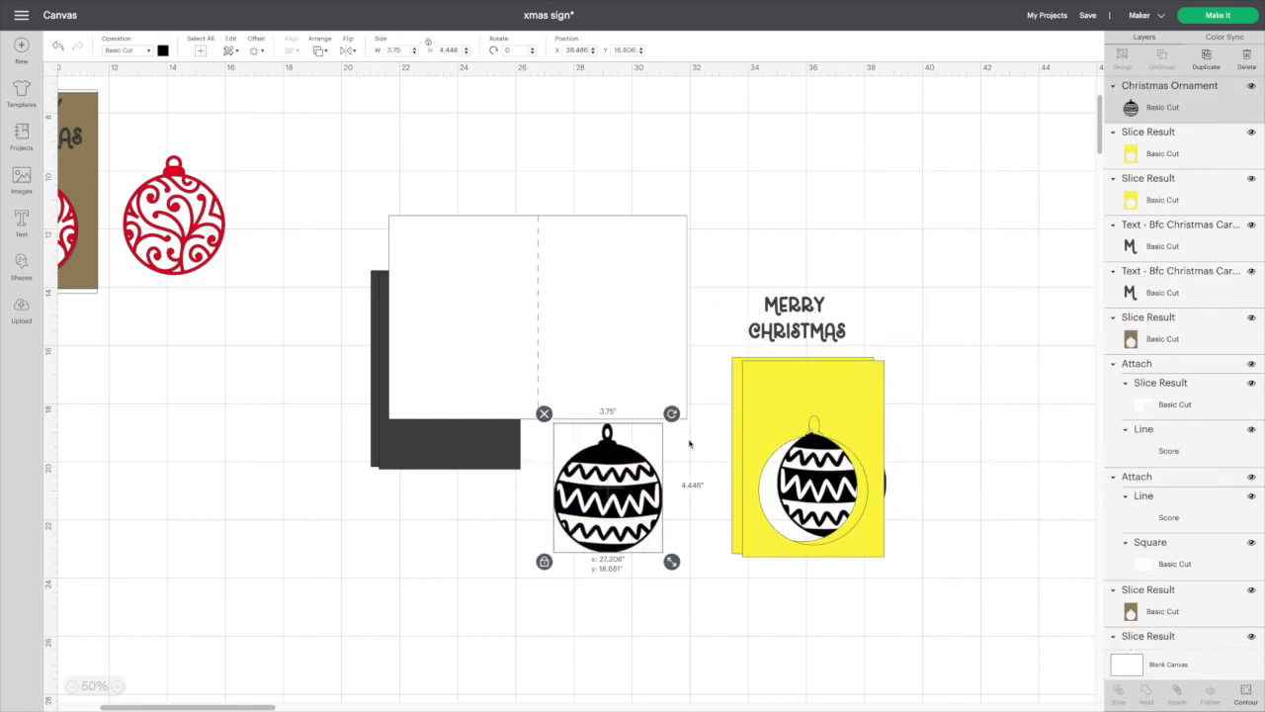
left_click_drag(818, 399, 628, 263)
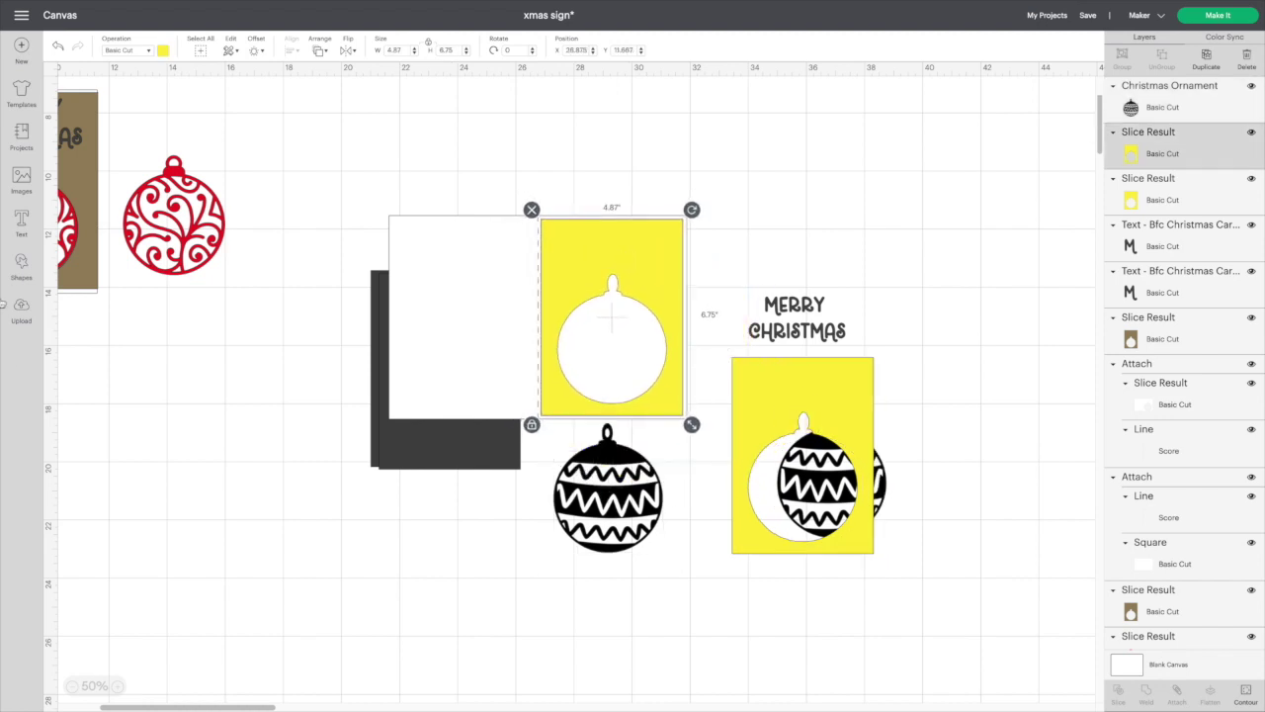
- Add a circle onto the yellow panel and enlarge it to 3.977 in over the window
left_click(19, 269)
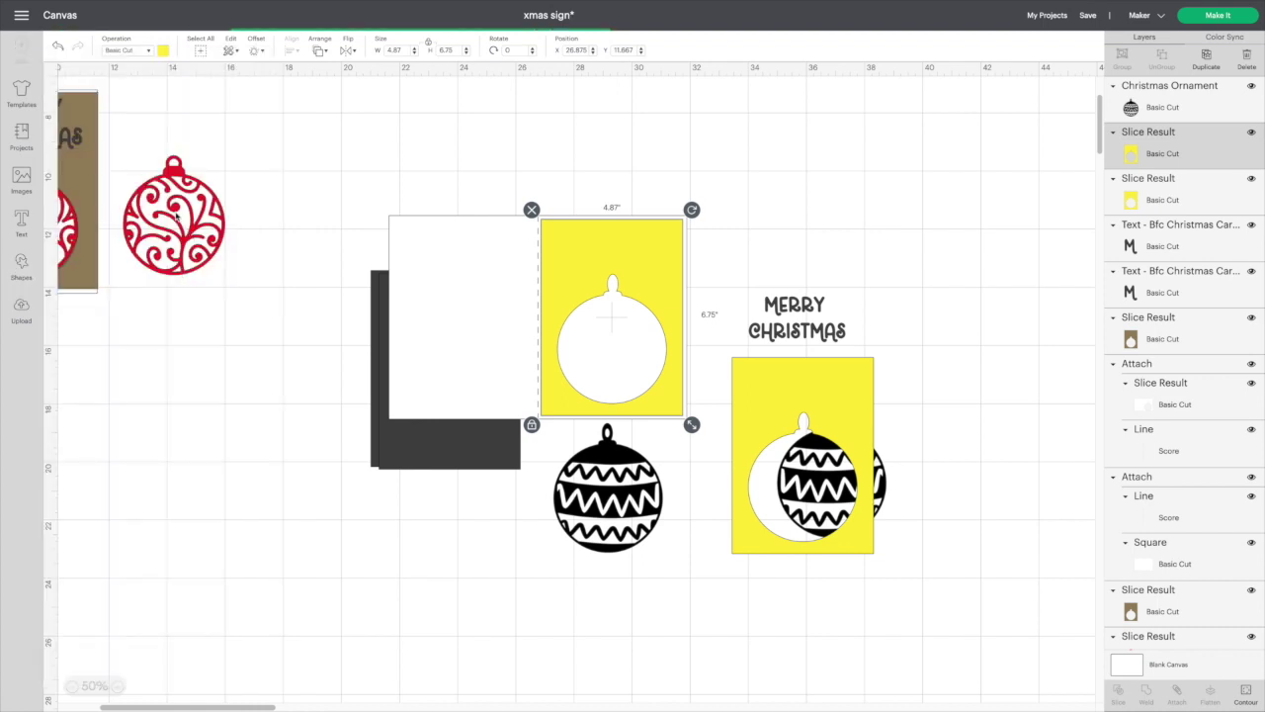
left_click_drag(118, 150, 693, 406)
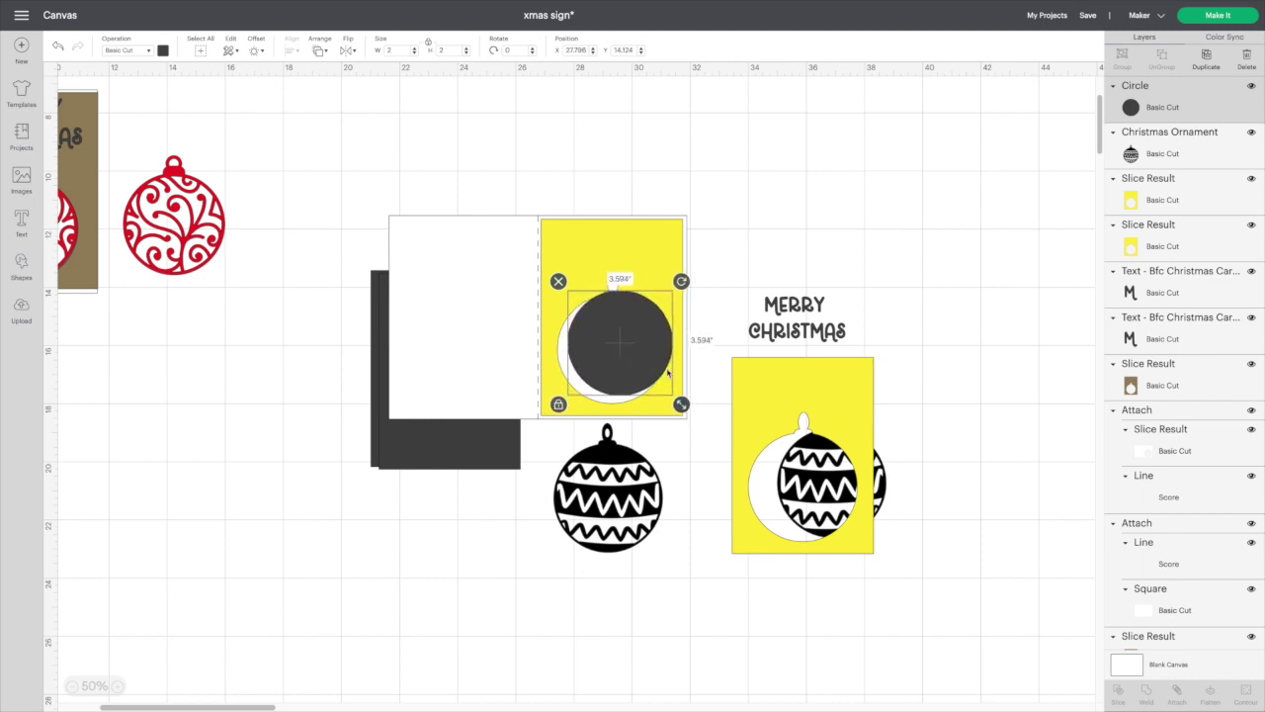
left_click_drag(661, 364, 679, 414)
left_click_drag(627, 354, 623, 354)
left_click_drag(678, 412, 680, 414)
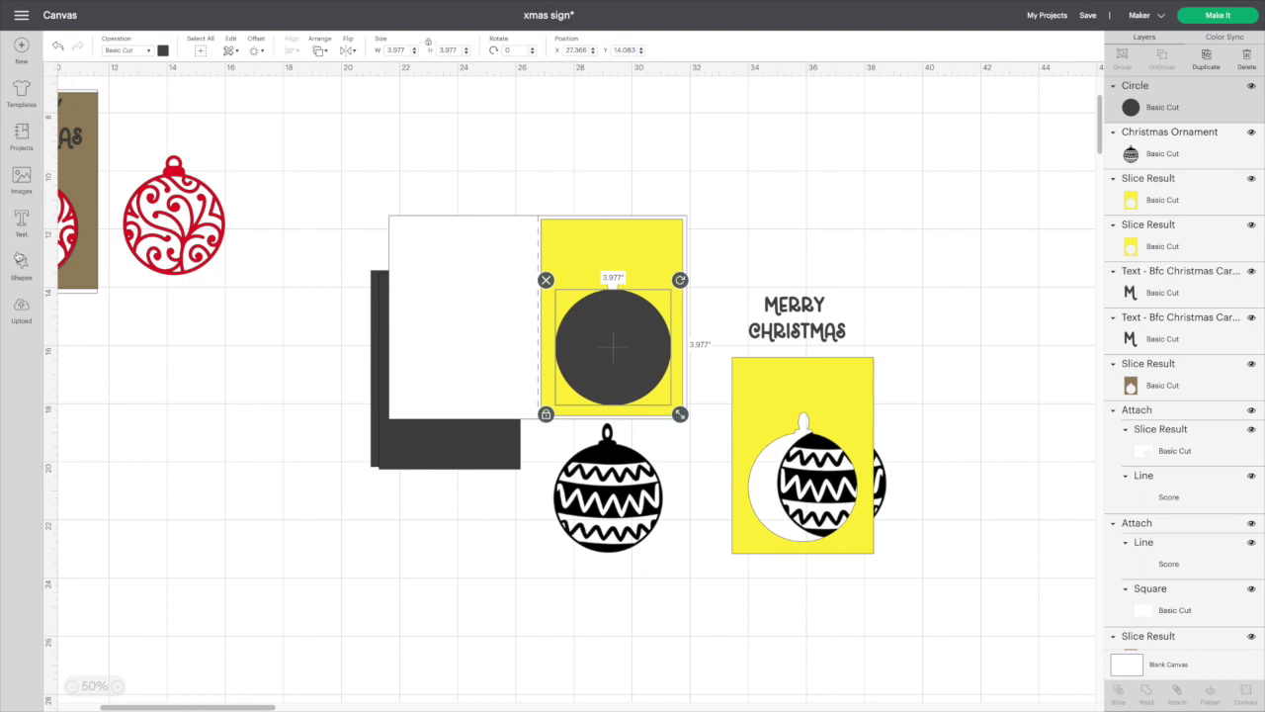
- Insert a second, 2 in circle overlapping the top of the large one
left_click(20, 262)
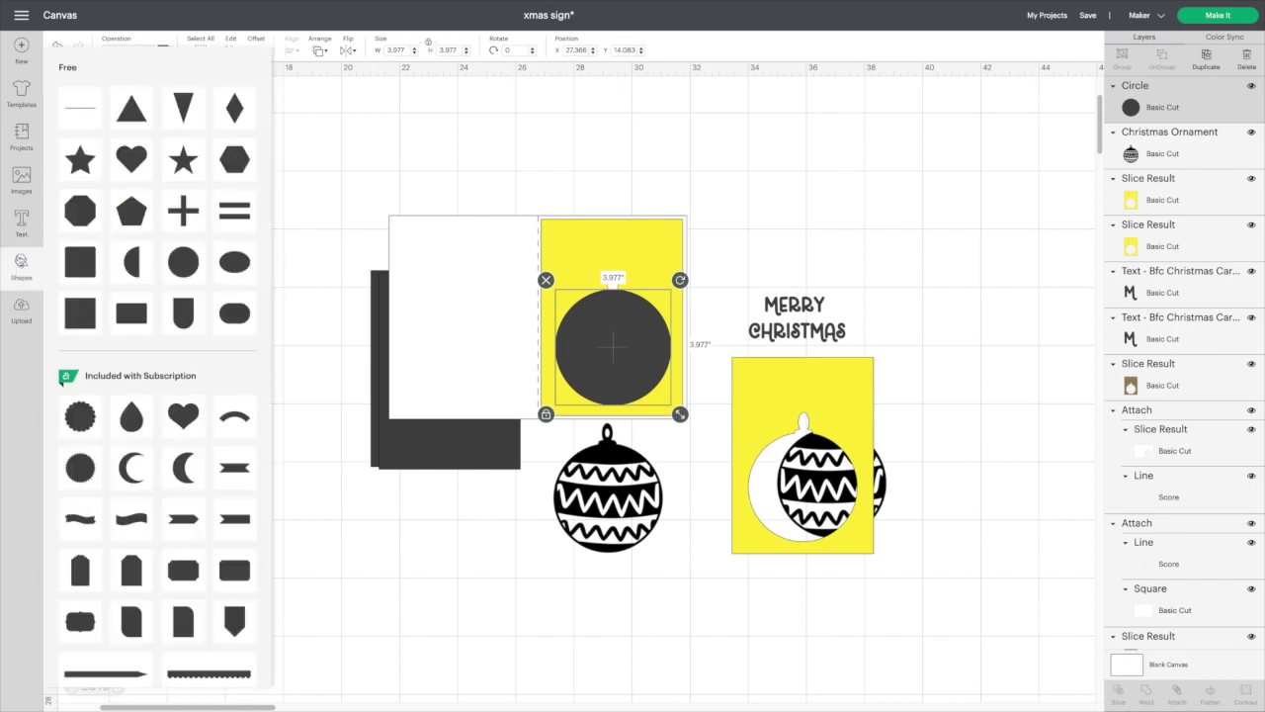
left_click(185, 259)
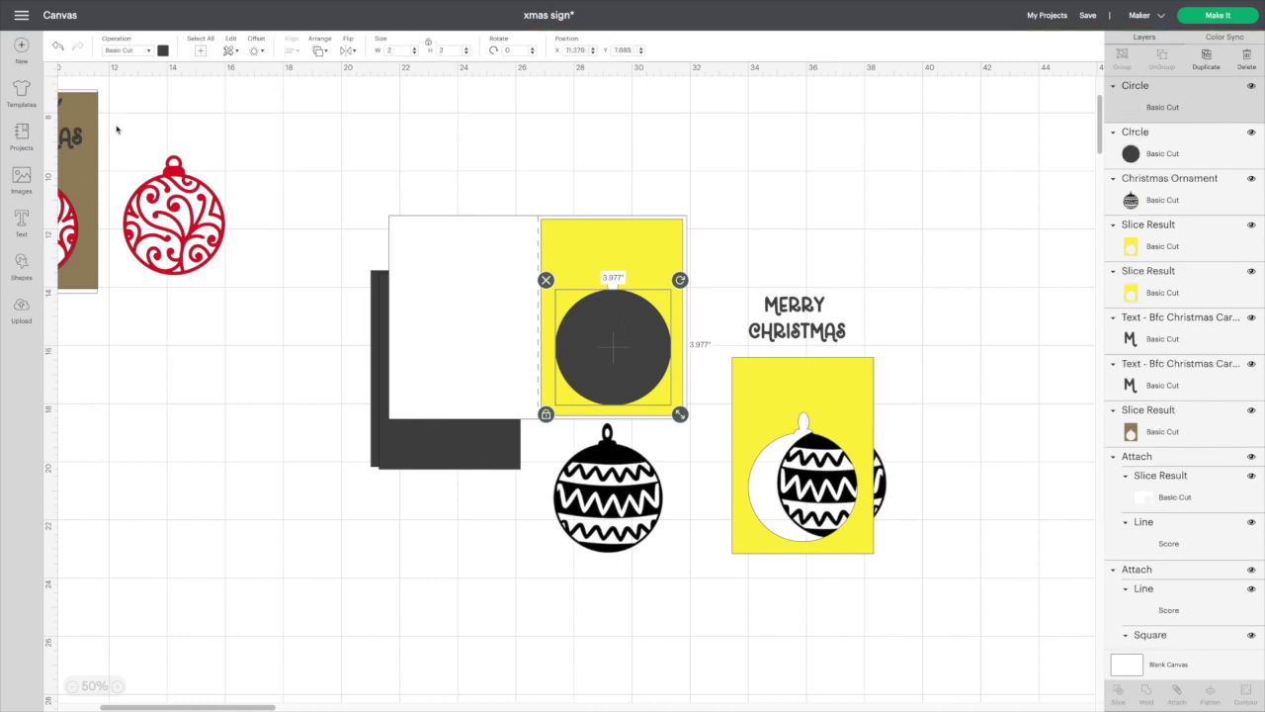
left_click_drag(116, 135, 608, 298)
- Weld the large and small circles into one ornament shape, moving the other yellow panel aside first
left_click_drag(837, 419, 943, 311)
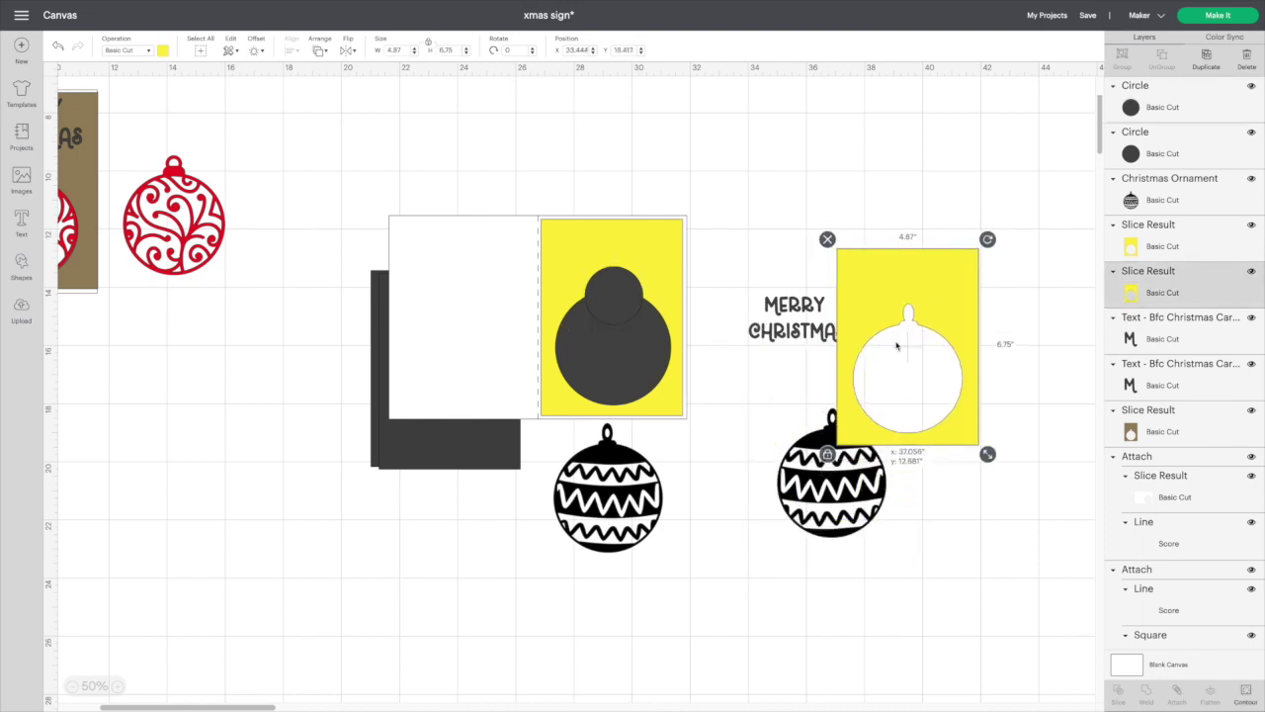
left_click(625, 353)
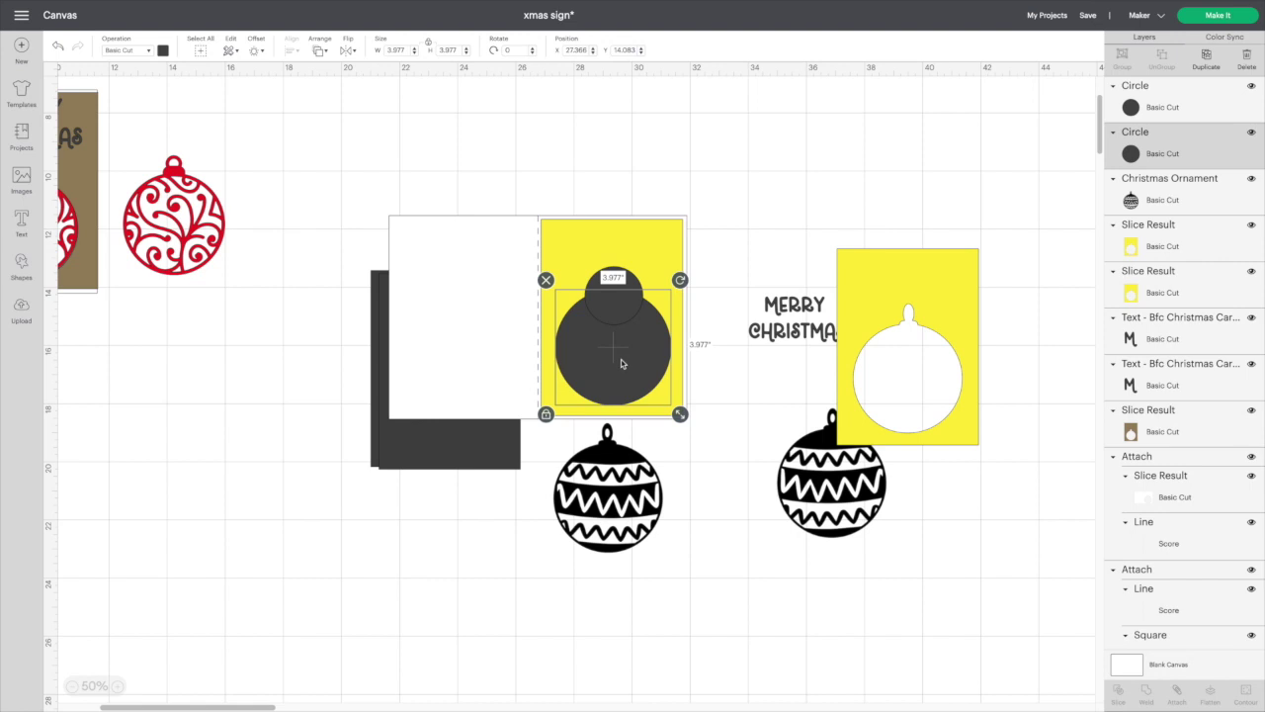
left_click(615, 286, "shift")
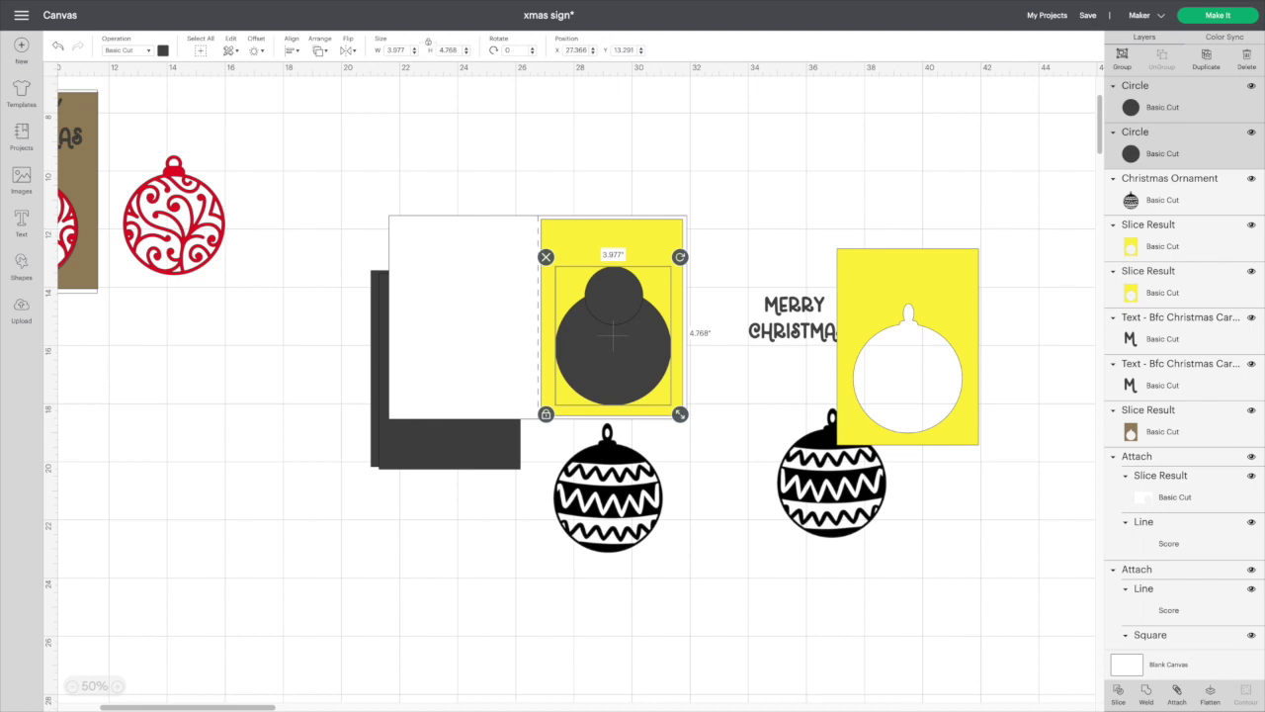
left_click(971, 531)
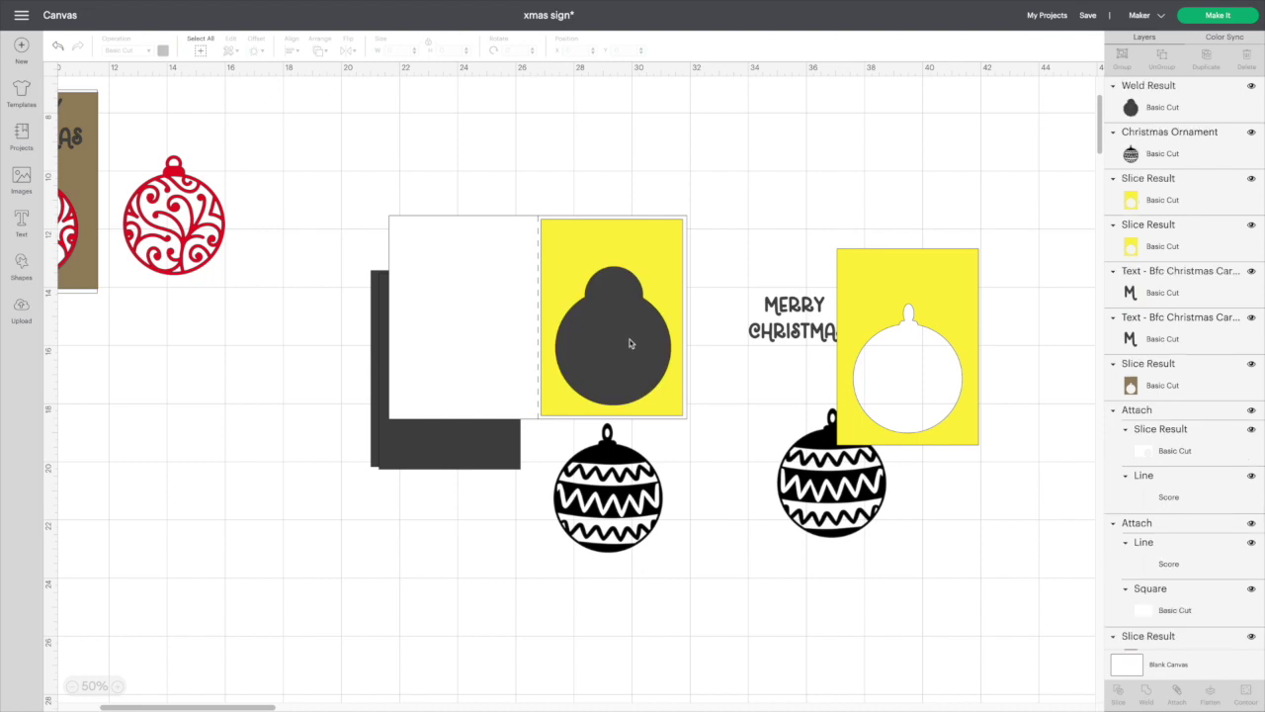
left_click_drag(390, 459, 187, 607)
- Move the second dark rectangle aside and detach the score line from the white card
left_click_drag(416, 442, 234, 577)
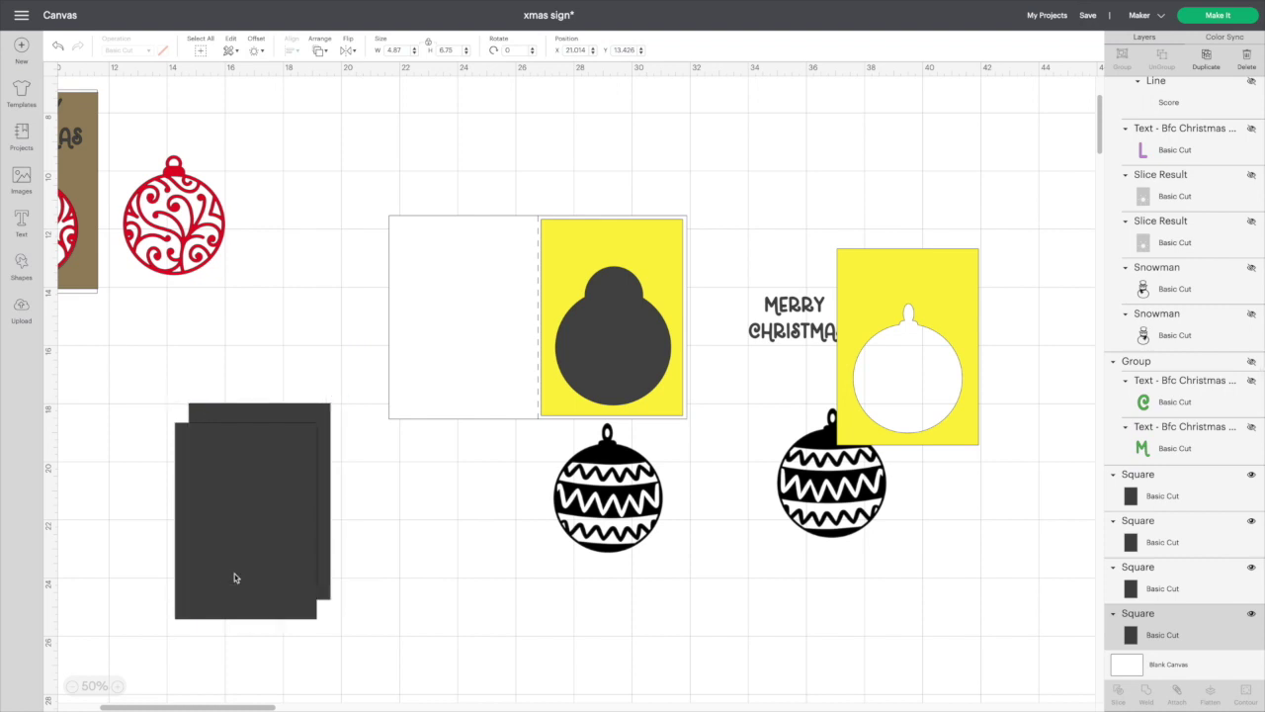
left_click(453, 352)
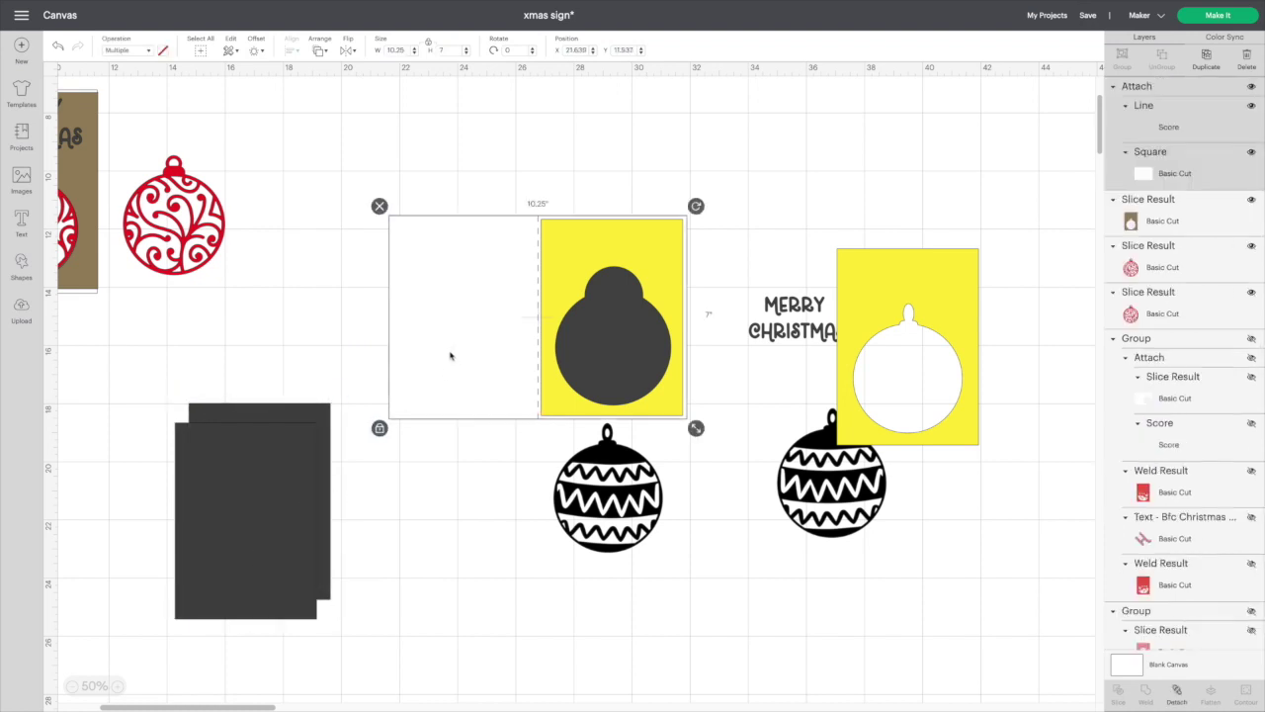
left_click(1176, 699)
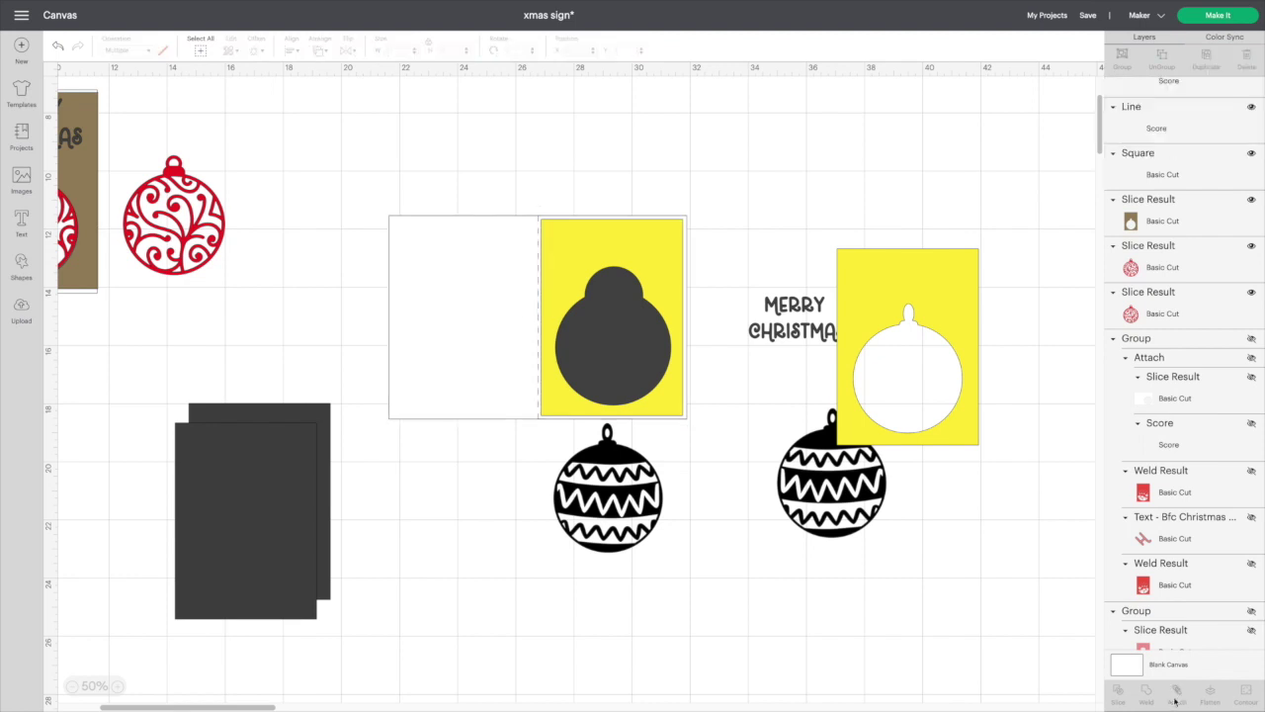
- Slice the ornament shape out of the white card and move the dark piece off
left_click(623, 362)
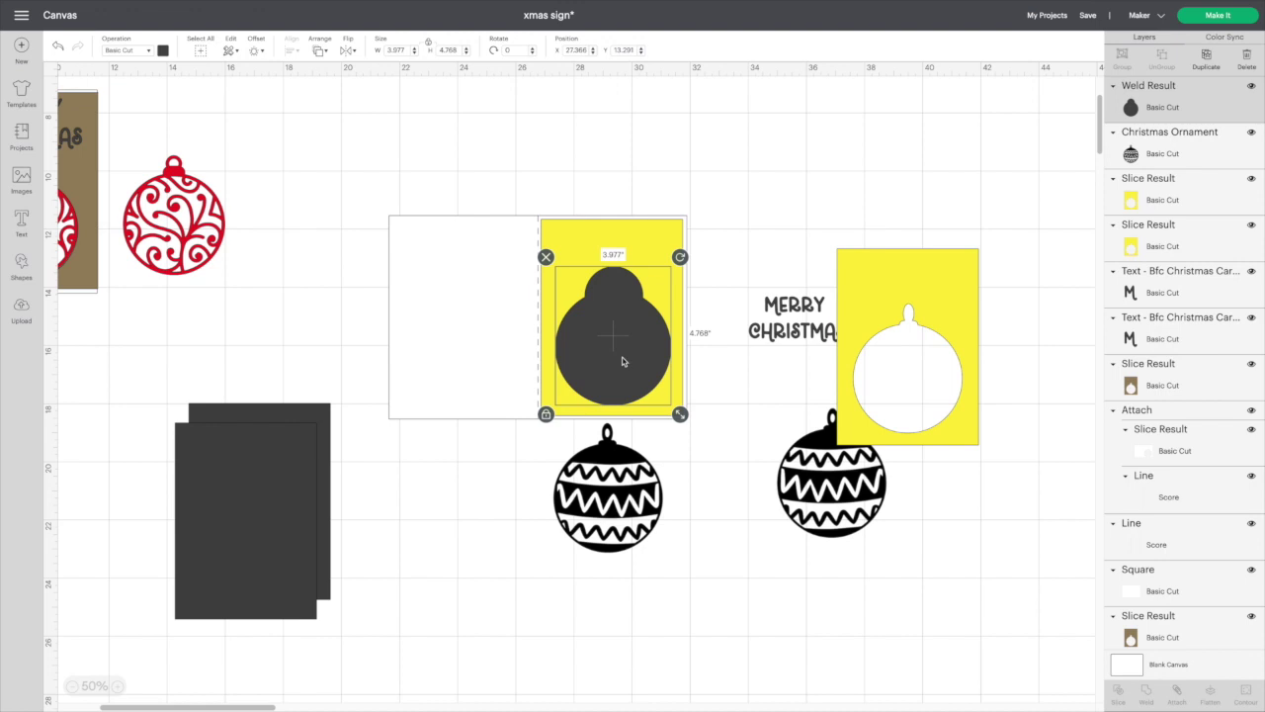
left_click(425, 314)
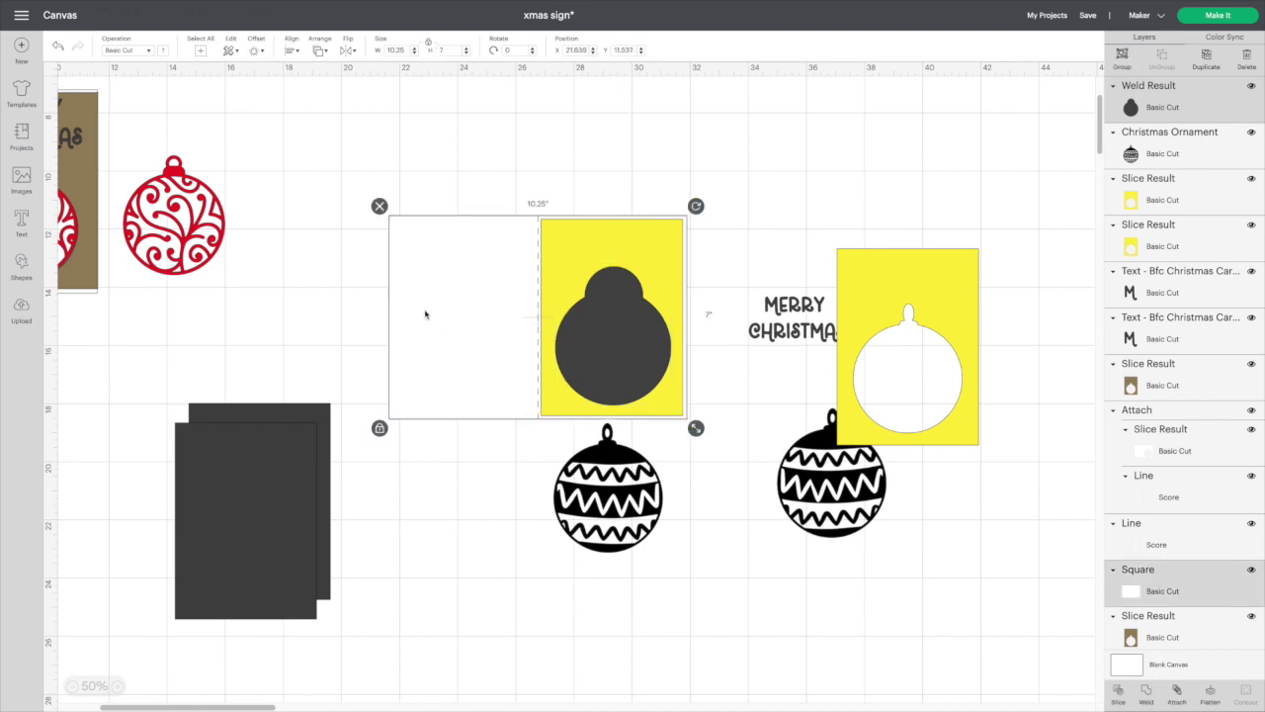
left_click(1119, 697)
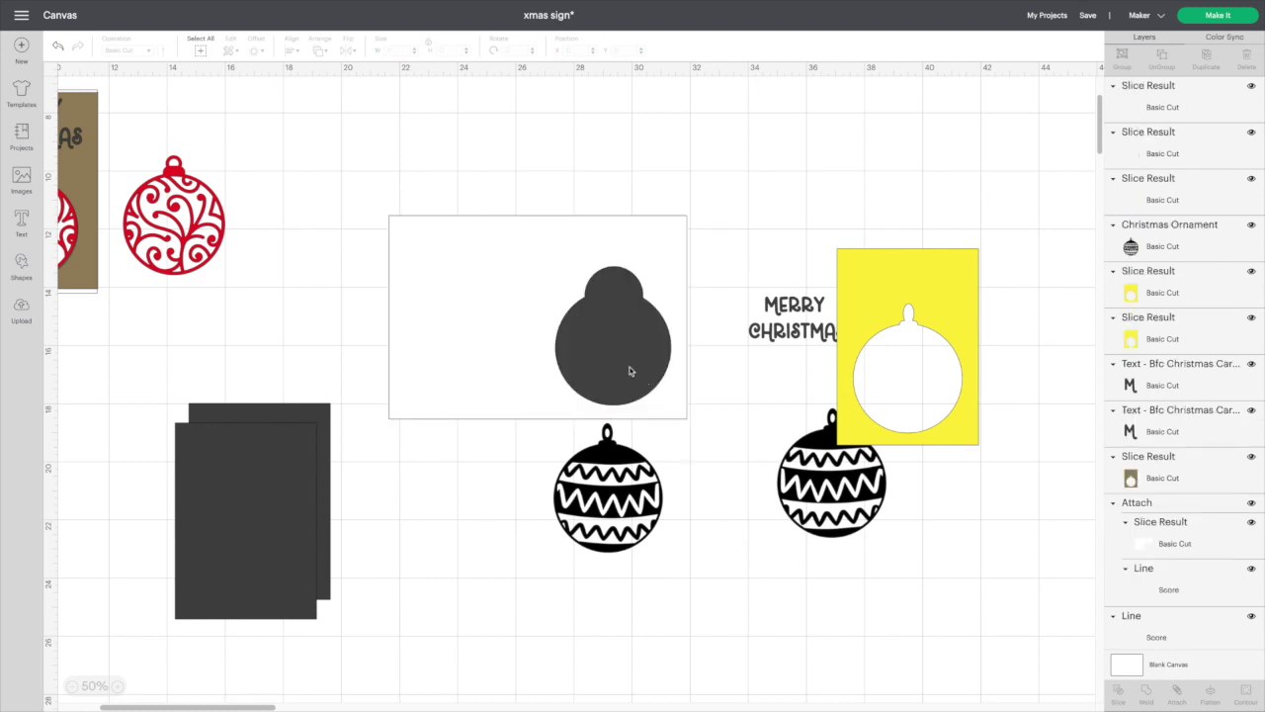
left_click_drag(650, 372, 898, 441)
- Remove the leftover dark and white ornament pieces and set the yellow cut card over the right yellow card
left_click_drag(963, 567, 978, 578)
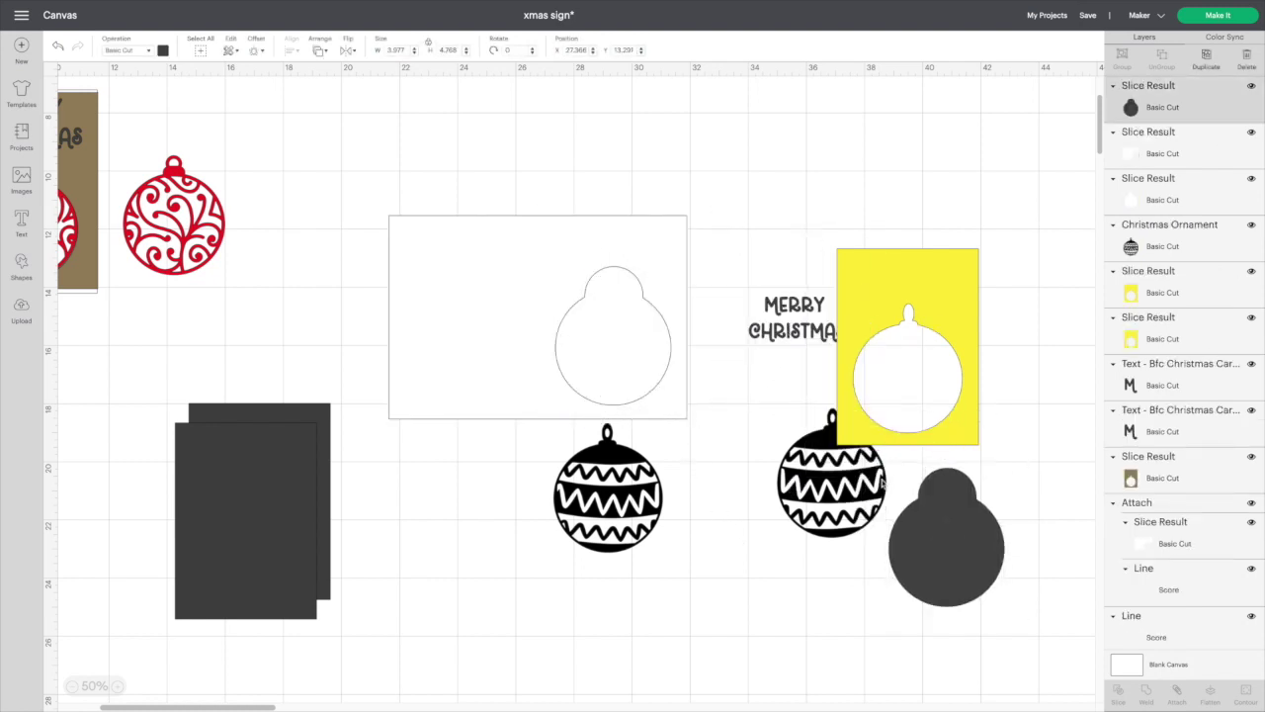
key("ctrl+z")
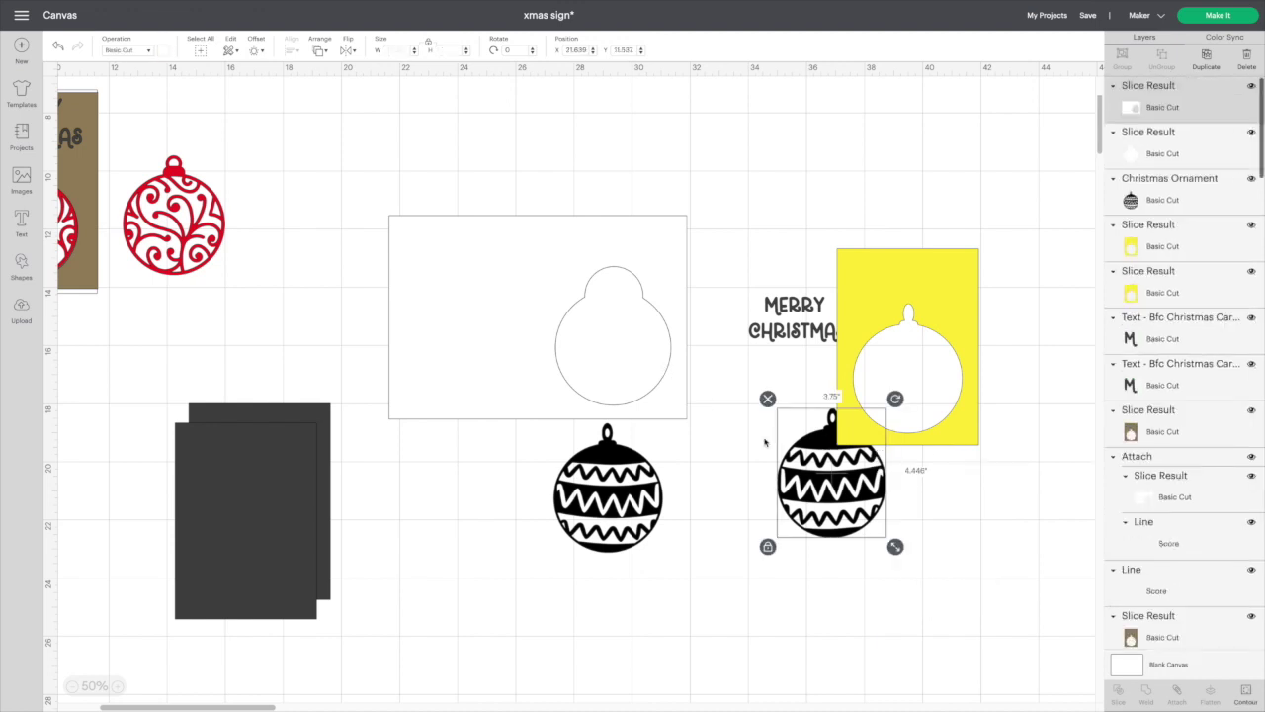
left_click_drag(650, 363, 653, 534)
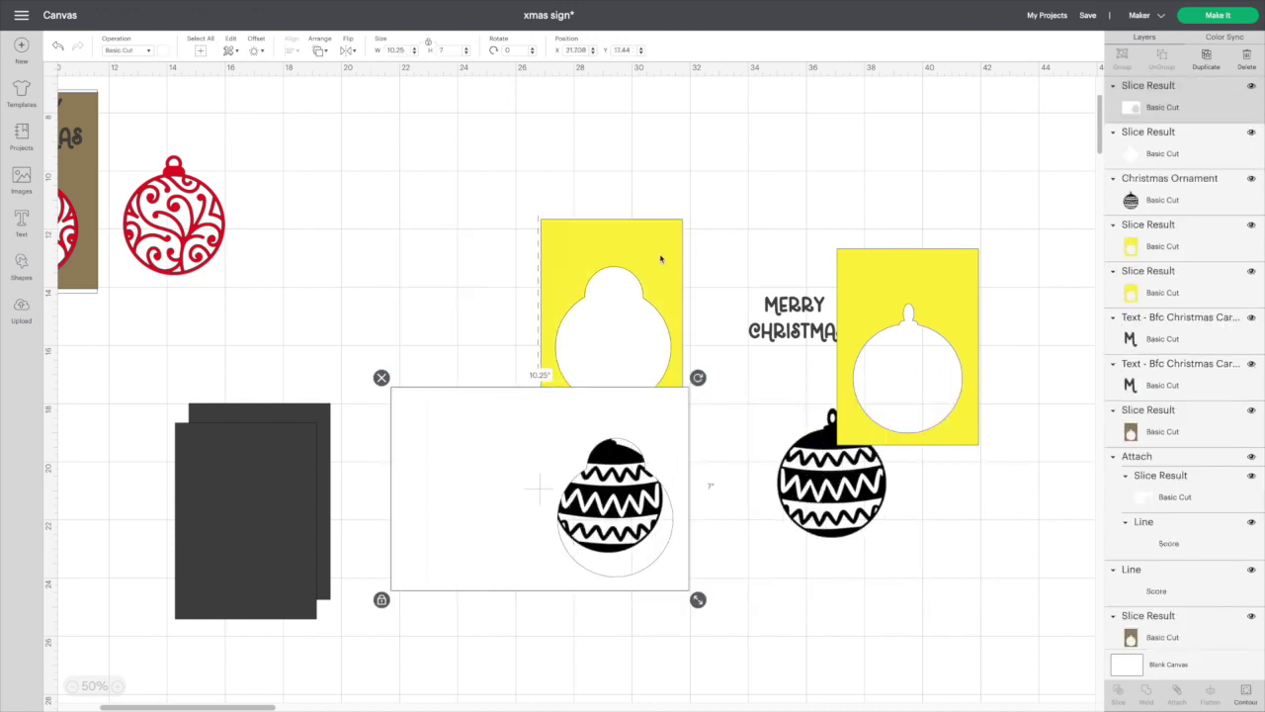
left_click_drag(664, 261, 948, 286)
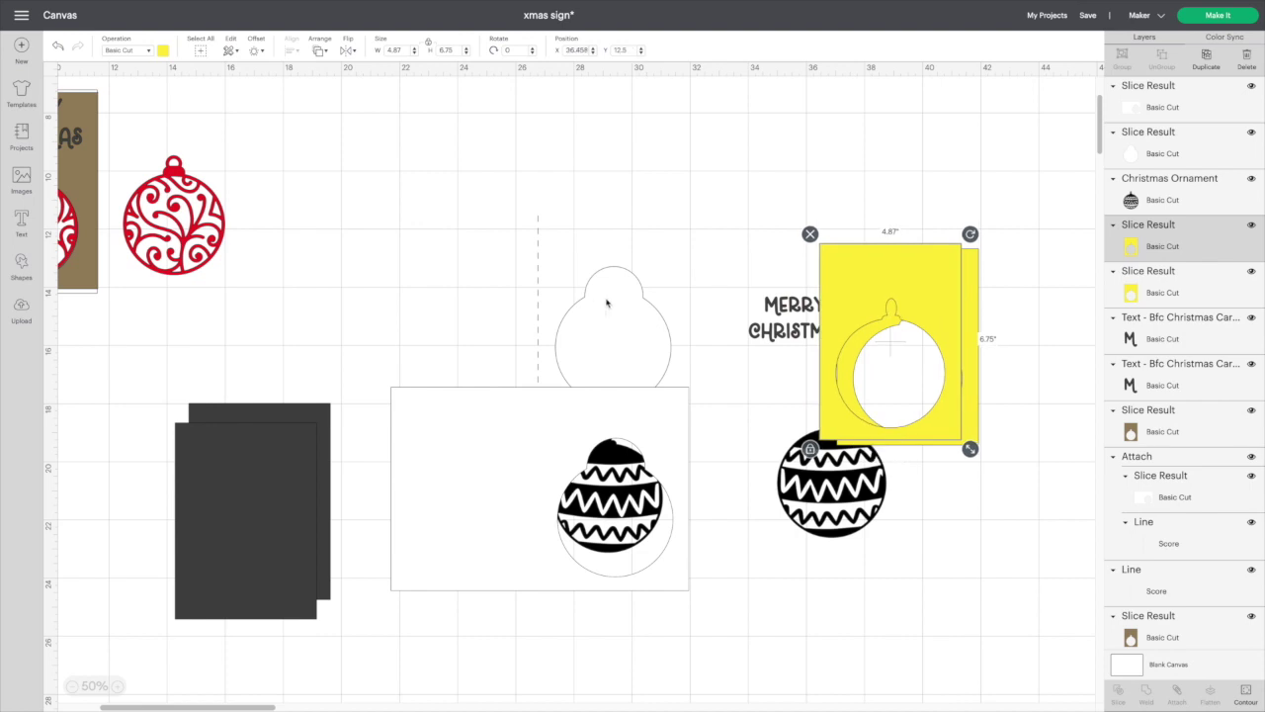
left_click_drag(607, 302, 643, 269)
left_click(578, 224)
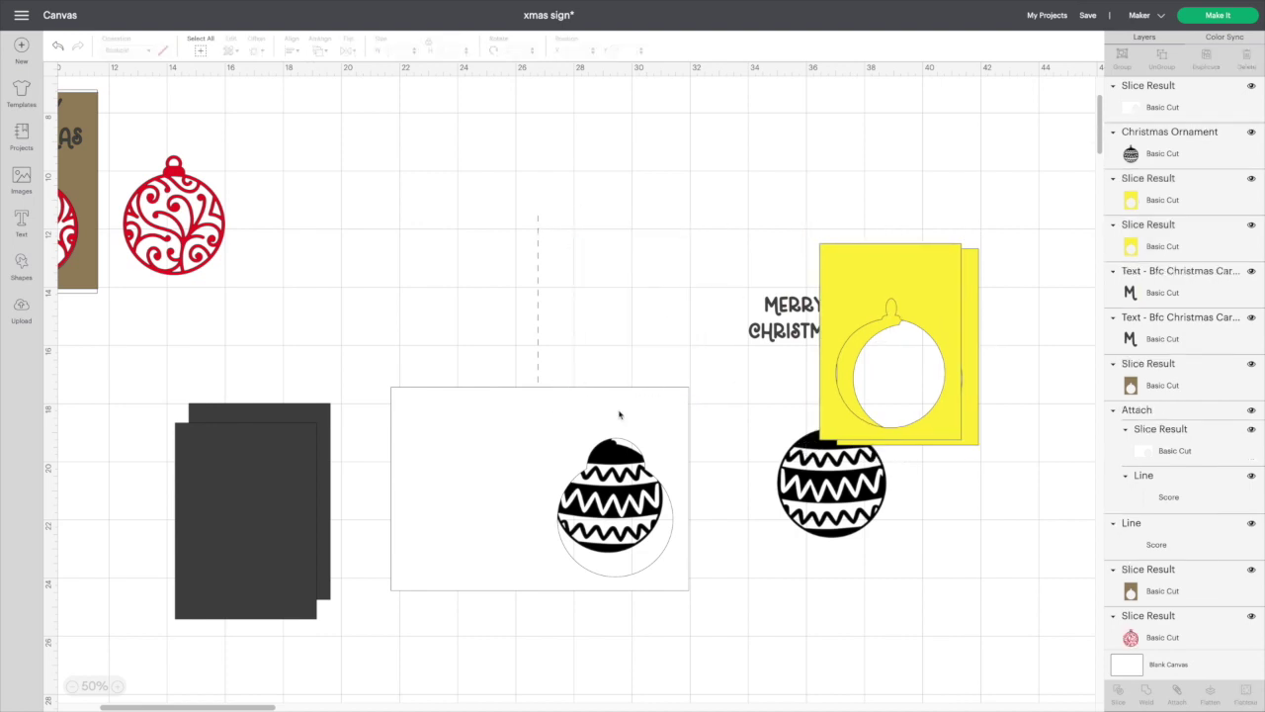
left_click_drag(621, 413, 628, 253)
- Centre the score line on the white card, attach them, and bring the yellow ornament ring over
left_click(502, 206)
left_click_drag(502, 205, 561, 261)
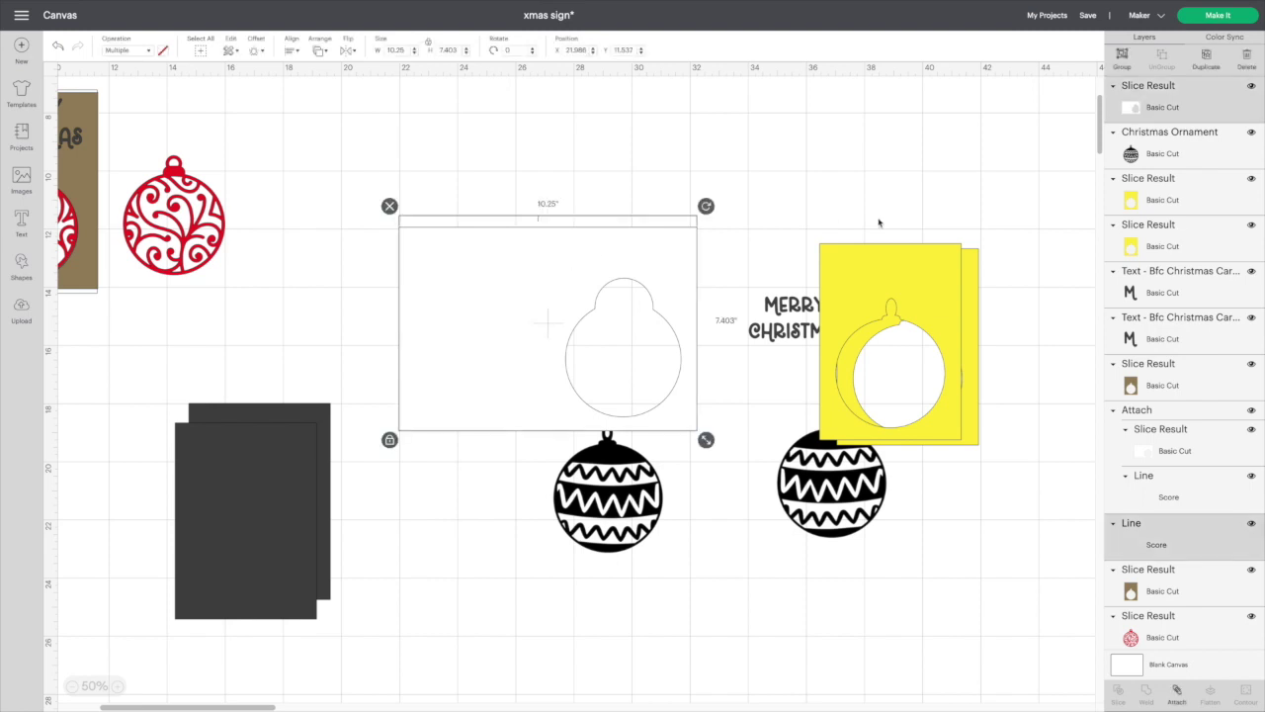
left_click(296, 51)
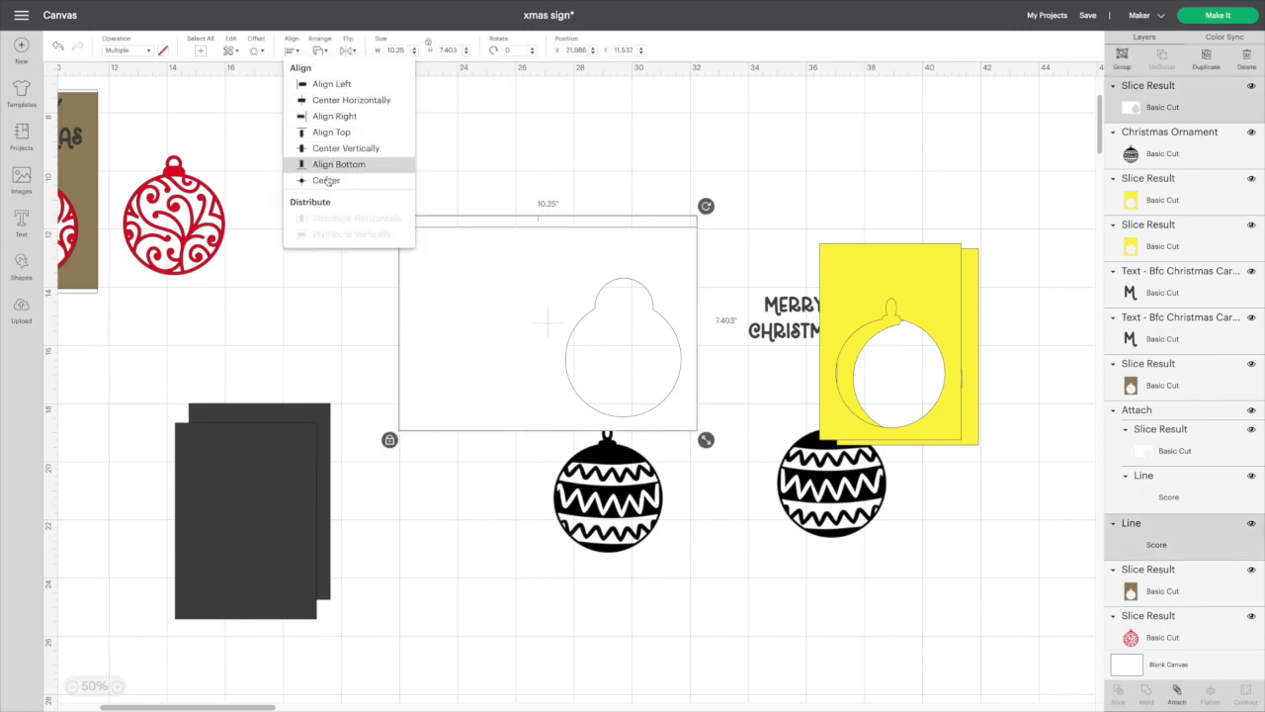
left_click(326, 181)
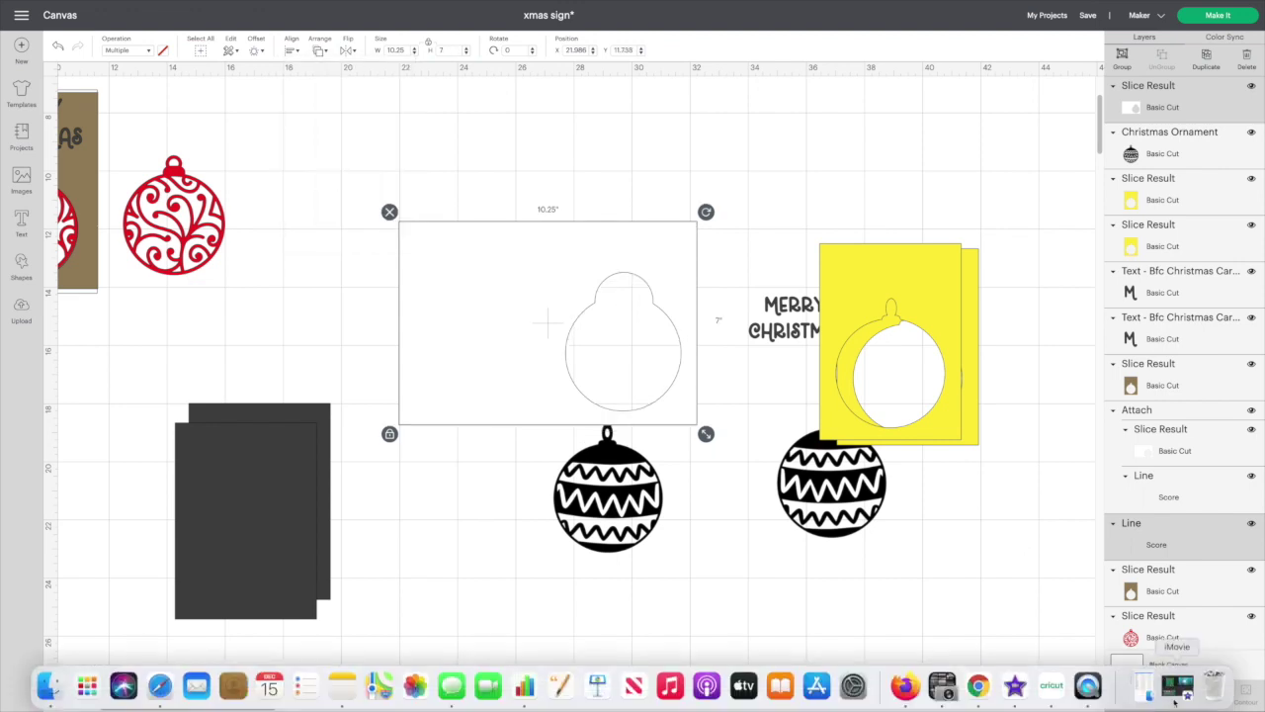
left_click(1176, 700)
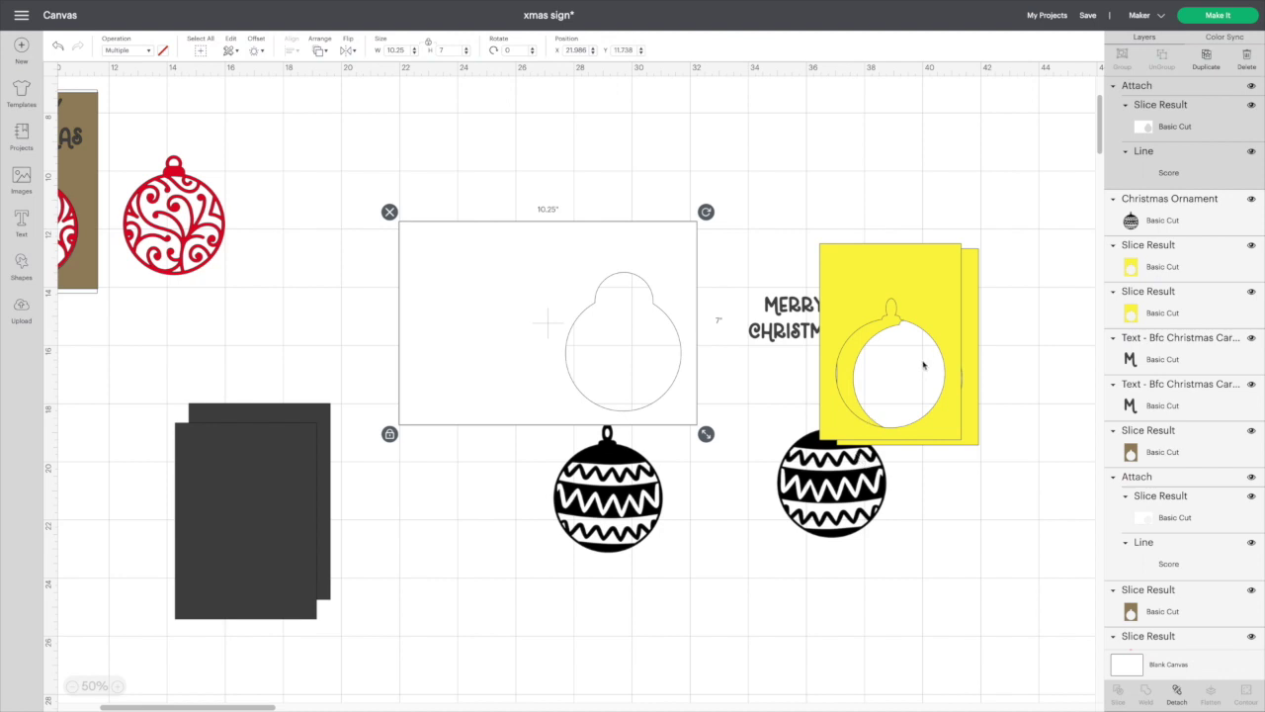
left_click_drag(951, 350, 684, 330)
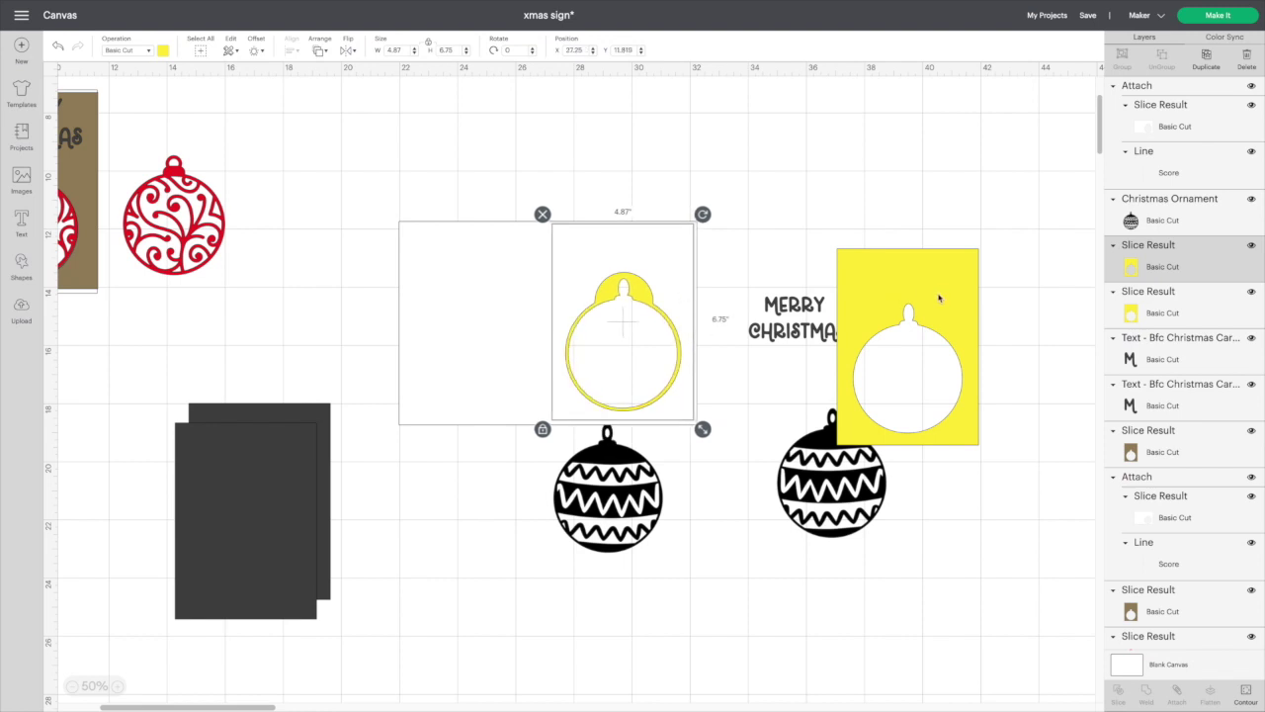
- Send the yellow window panel to front on the card's right half, with the black ornament inside
left_click(940, 297)
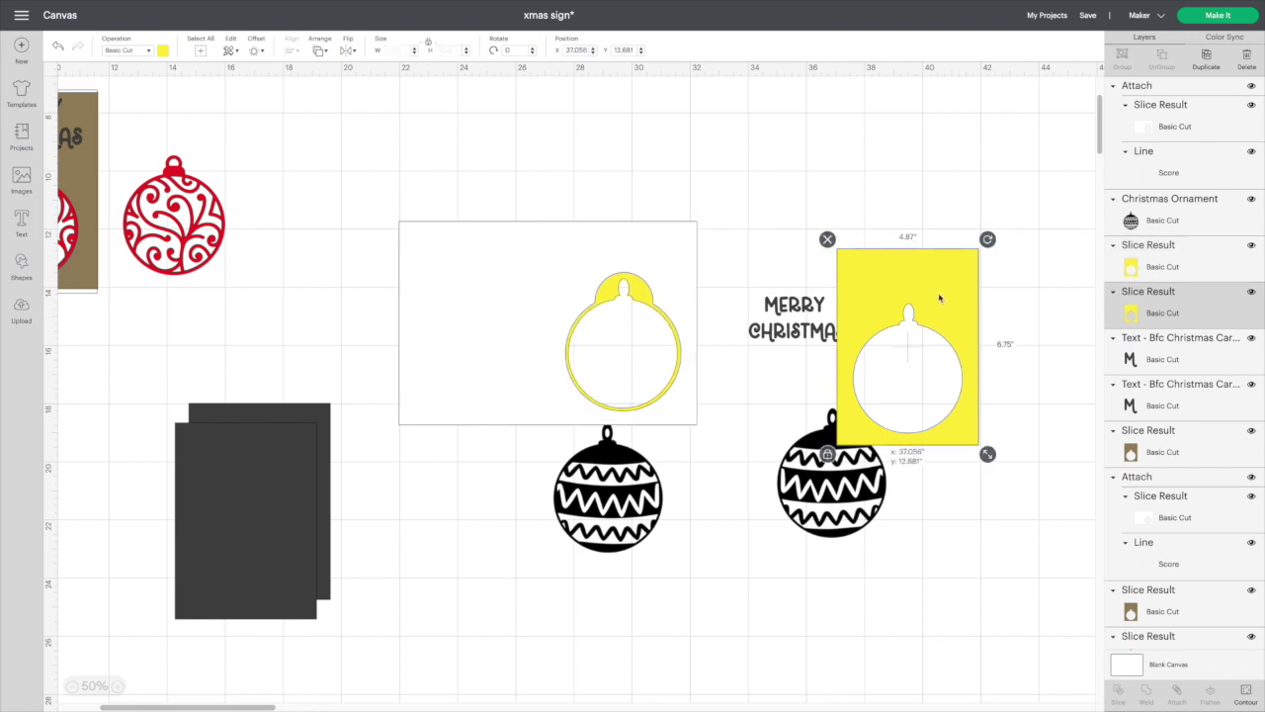
left_click(323, 51)
left_click(351, 116)
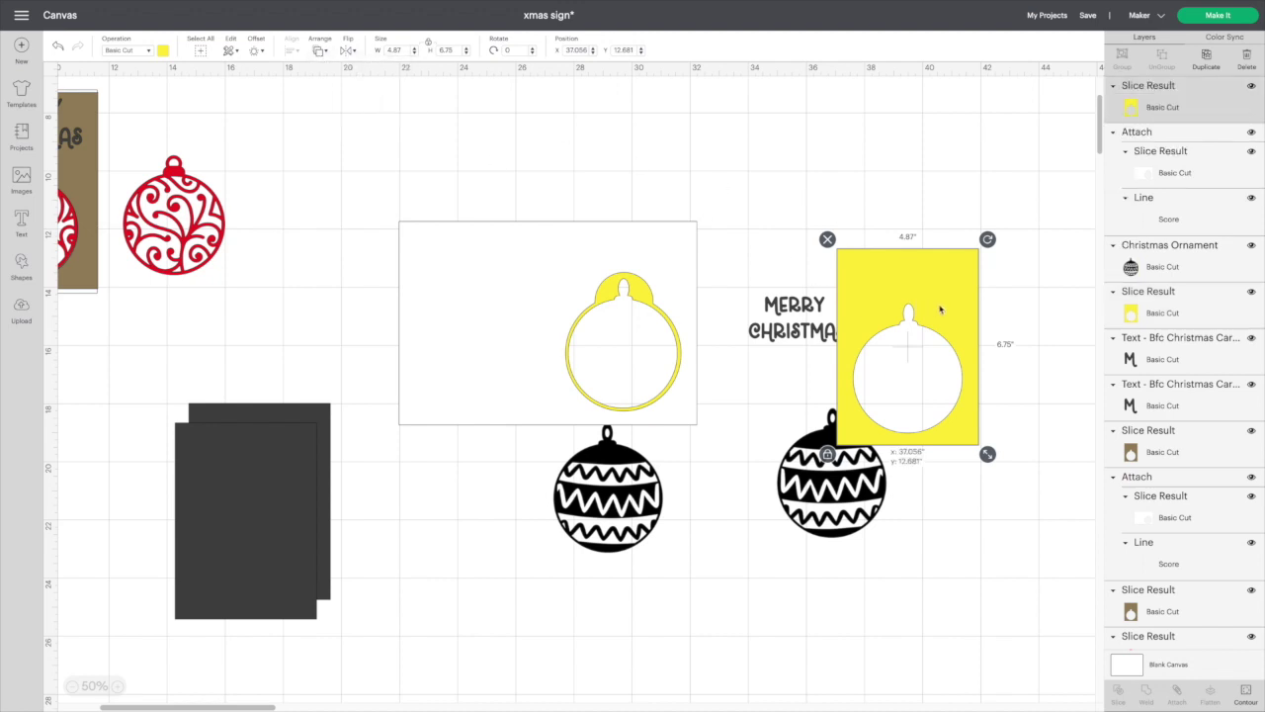
left_click_drag(940, 310, 655, 284)
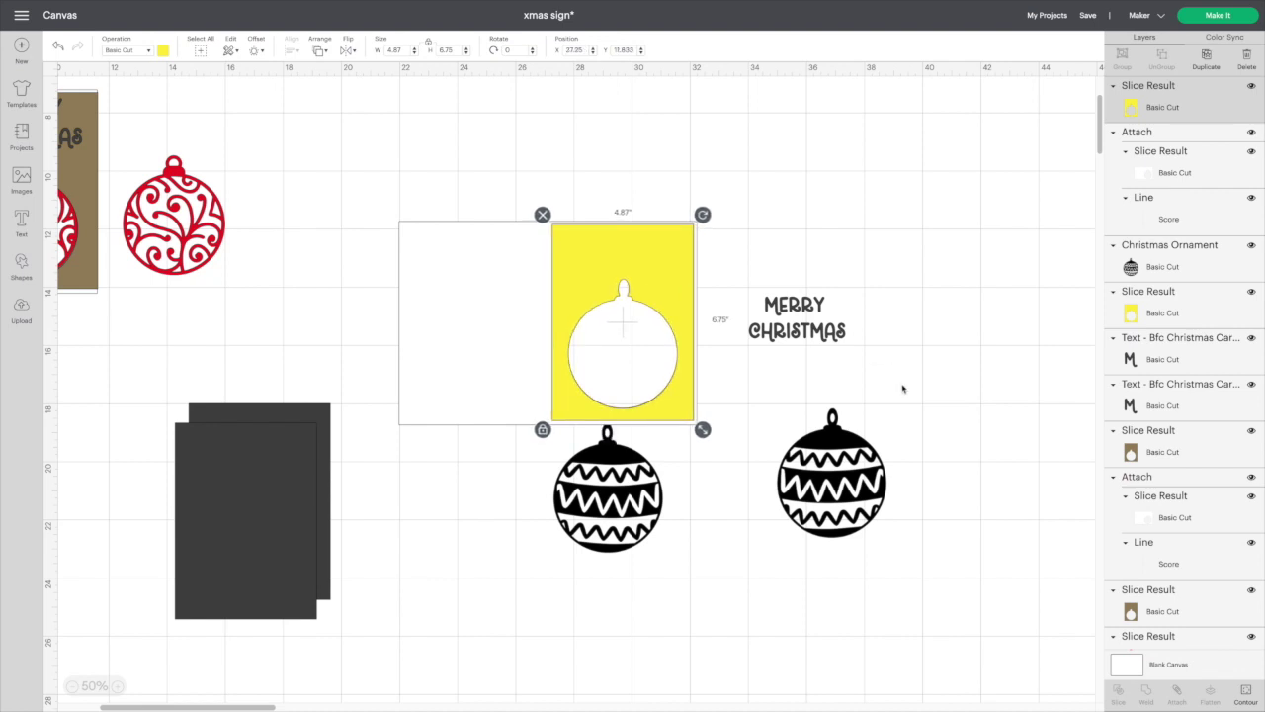
left_click(852, 512)
left_click_drag(852, 512, 645, 383)
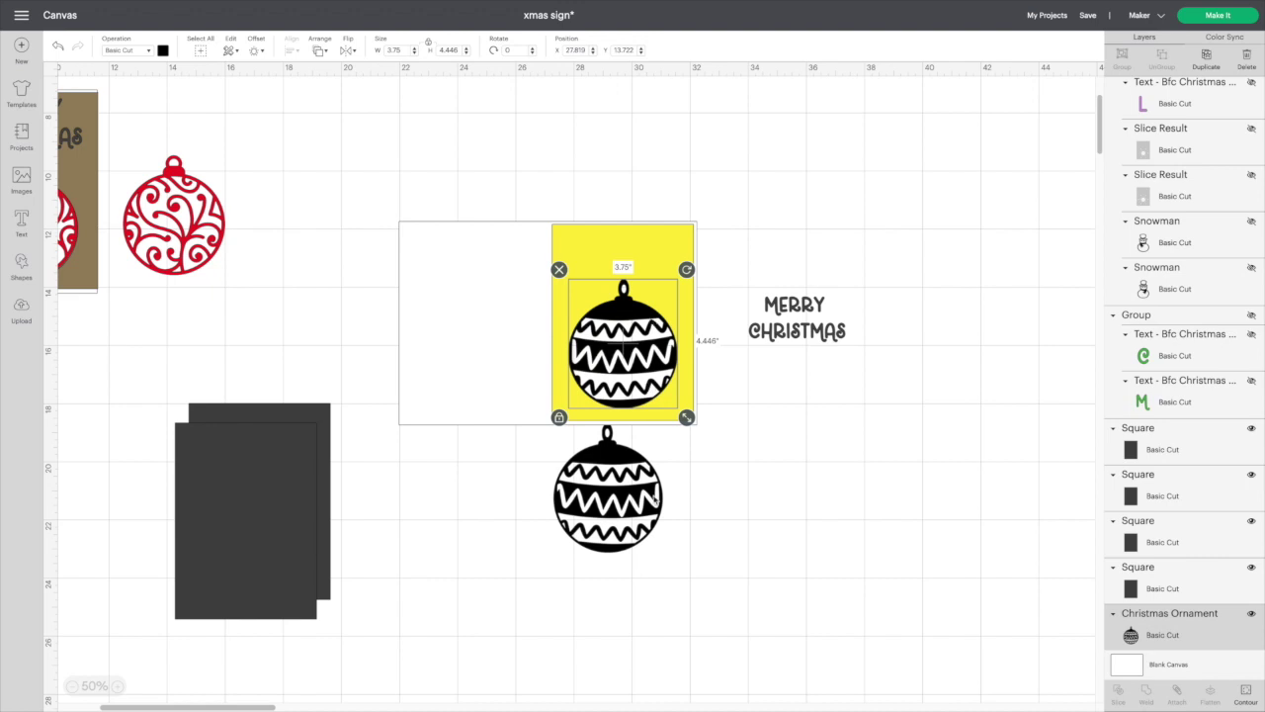
- Move the spare ornament aside and place MERRY CHRISTMAS on the yellow panel above the ornament
left_click_drag(656, 500, 800, 460)
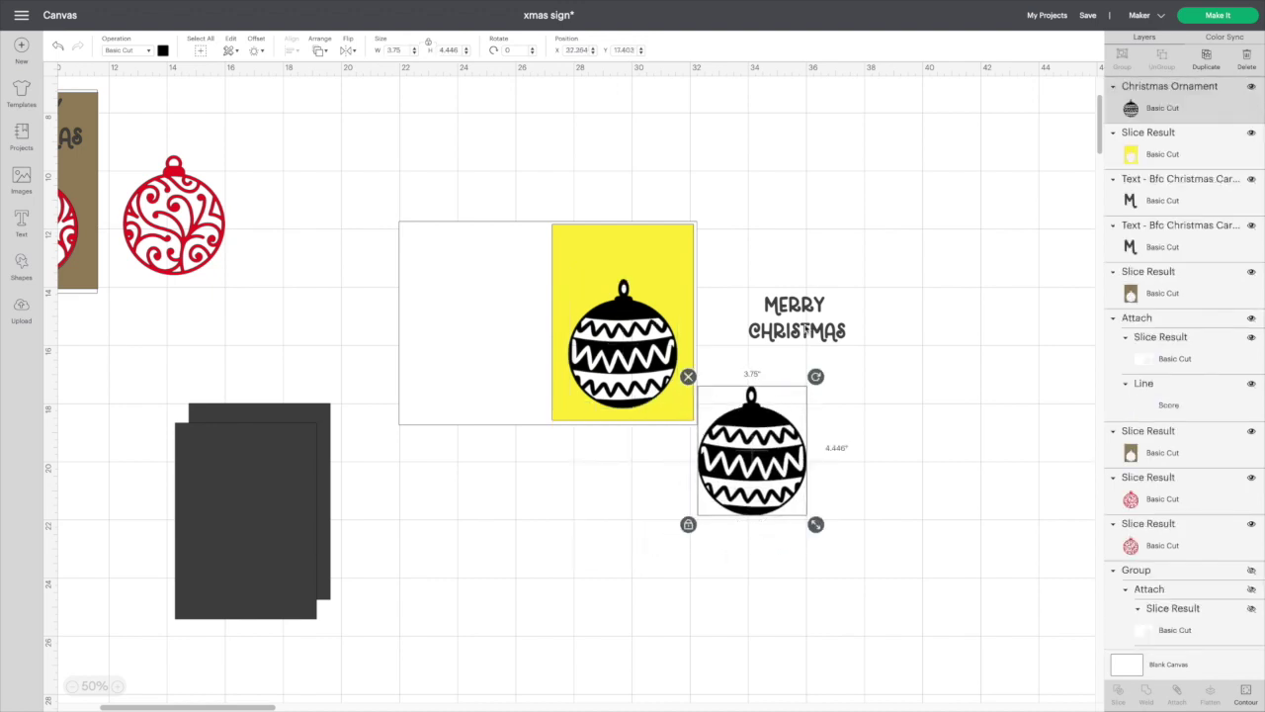
left_click(806, 329)
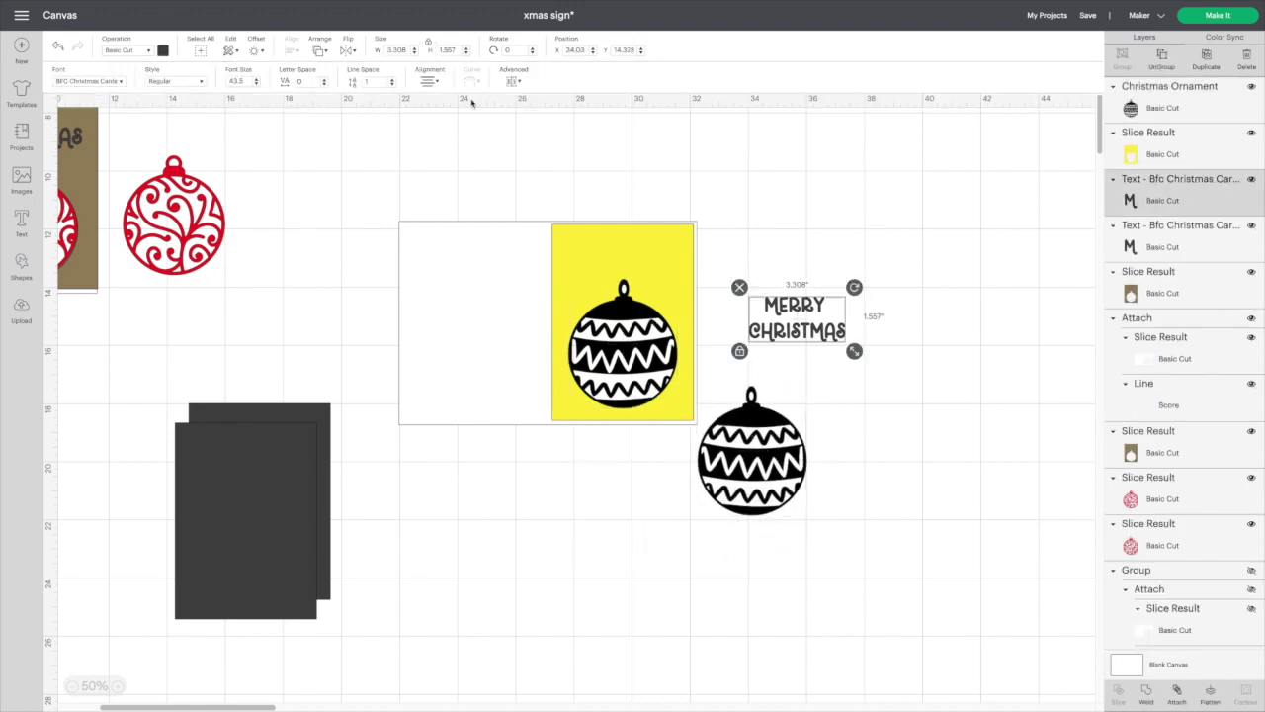
left_click(321, 51)
left_click_drag(843, 314, 661, 257)
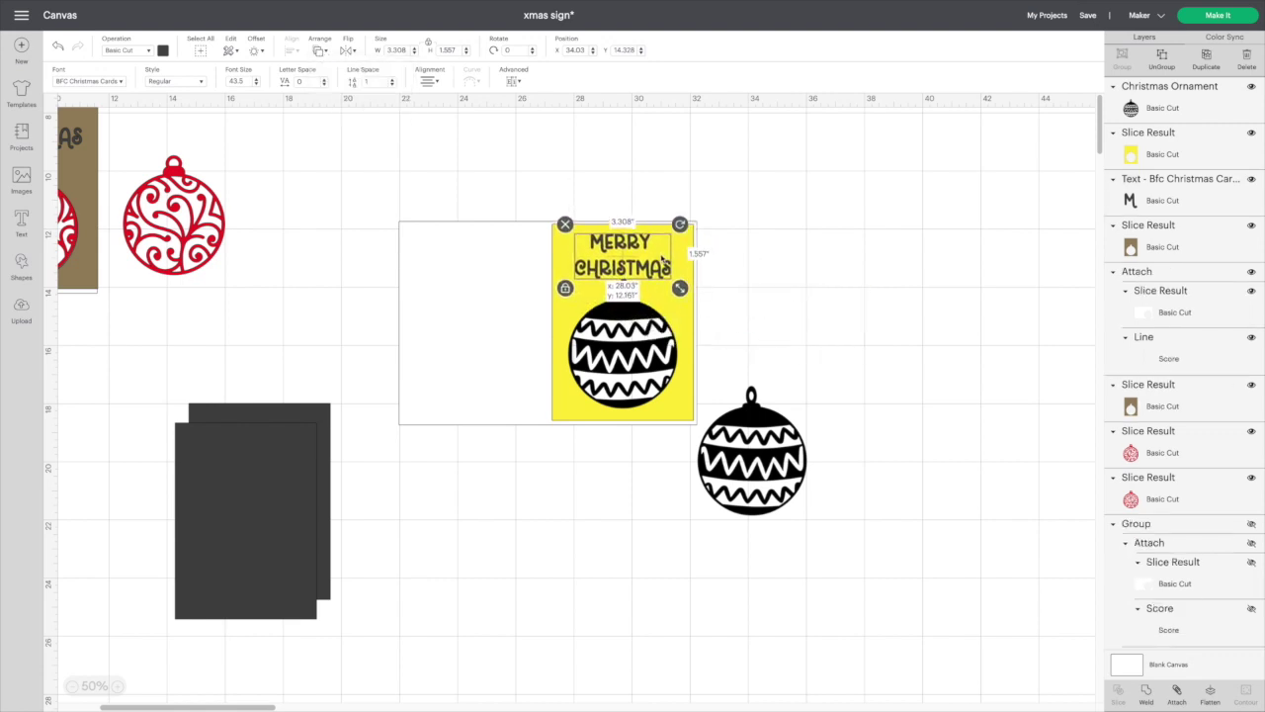
left_click(841, 285)
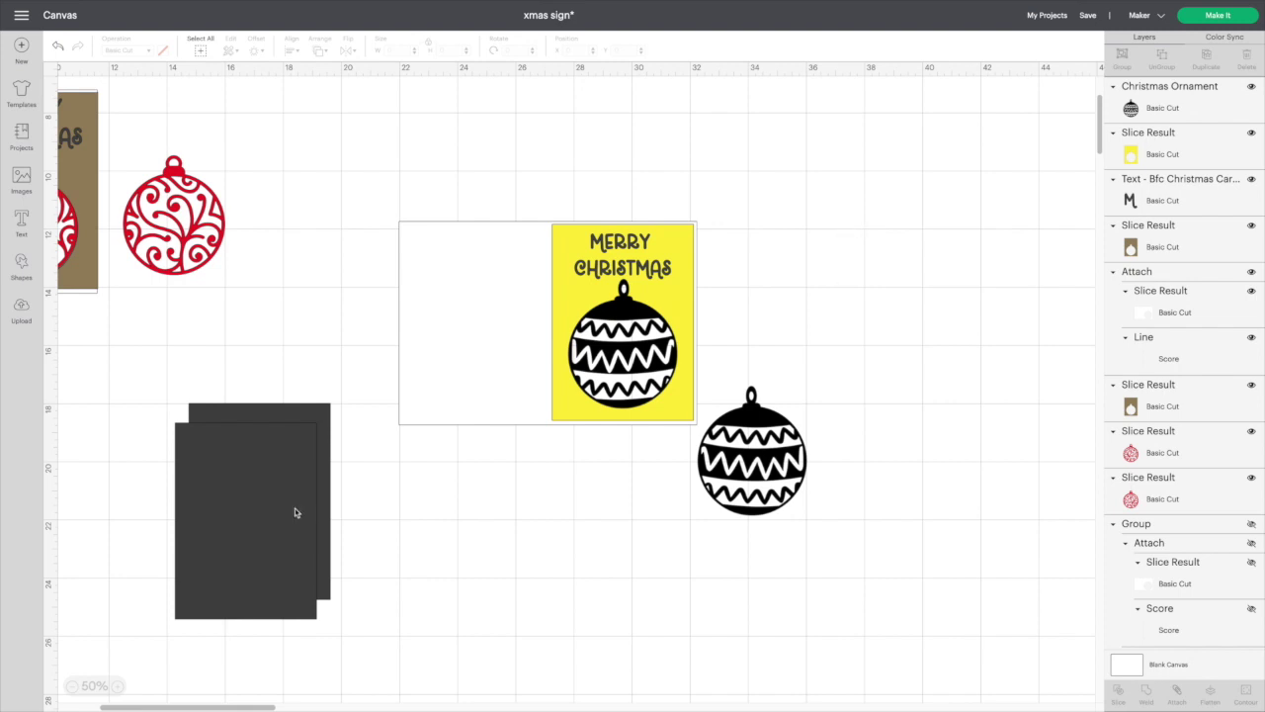
- Shift the two dark rectangles to the right, side by side, and select the yellow panel
left_click_drag(295, 511, 434, 501)
left_click_drag(277, 443, 386, 454)
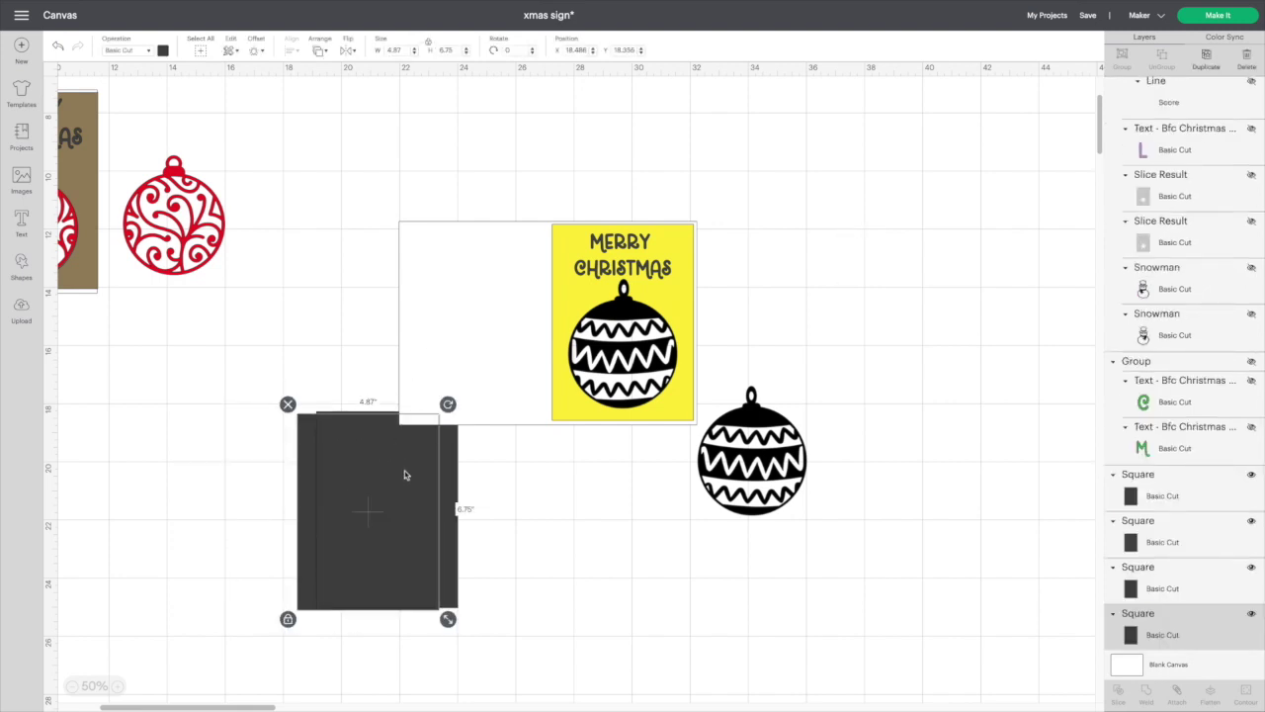
left_click(679, 297)
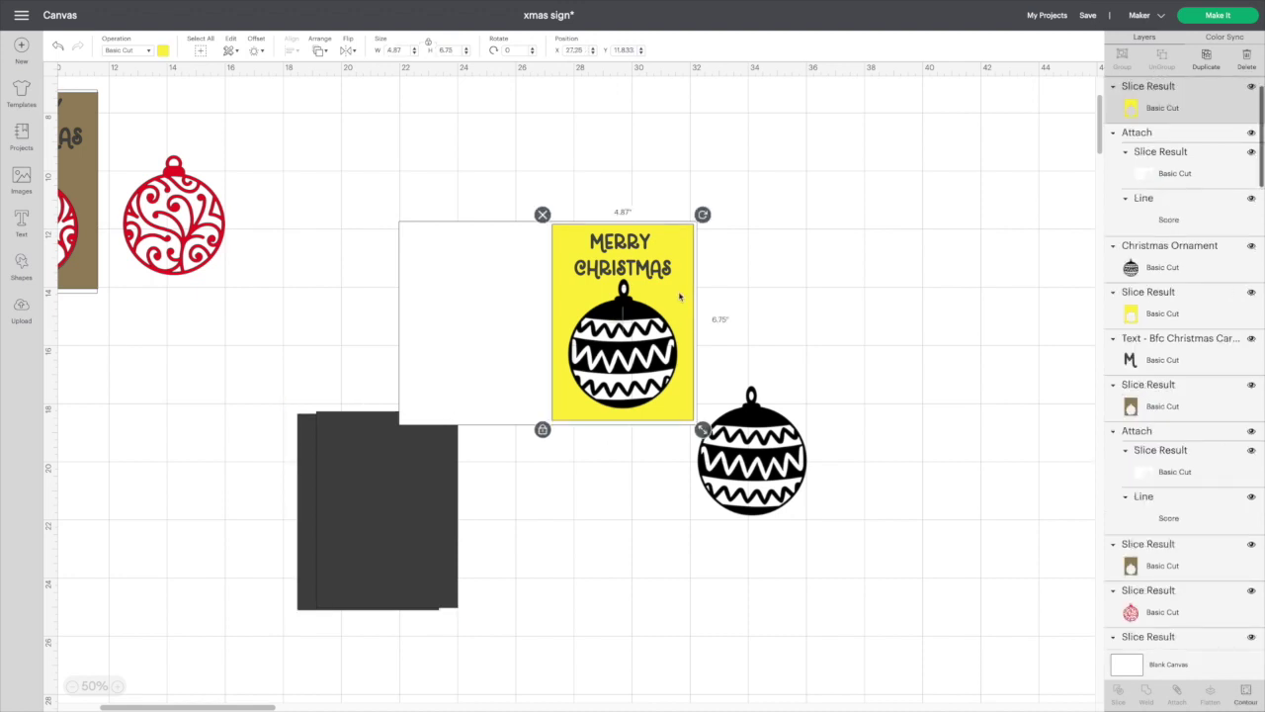